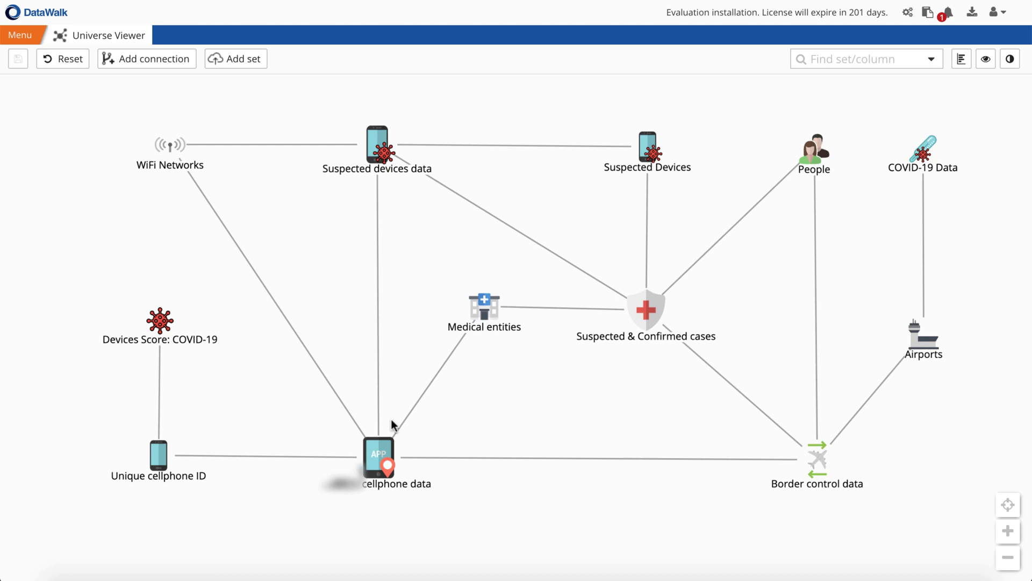
Open the cellphone data records in Table view and scroll right to the Hour type and Date from timestamp columns
{"action": "left_click", "coordinate": [382, 442]}
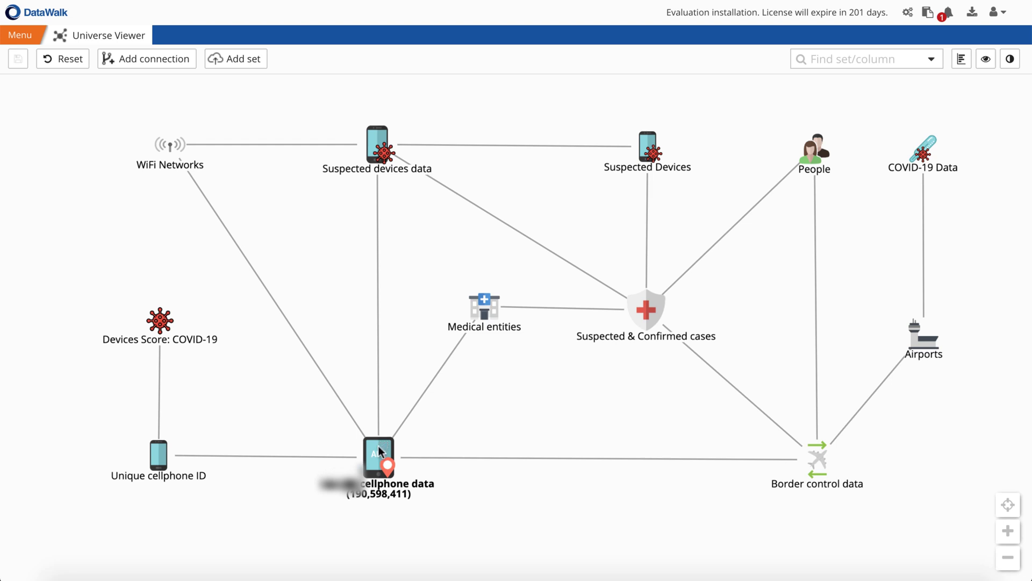
{"action": "right_click", "coordinate": [379, 459]}
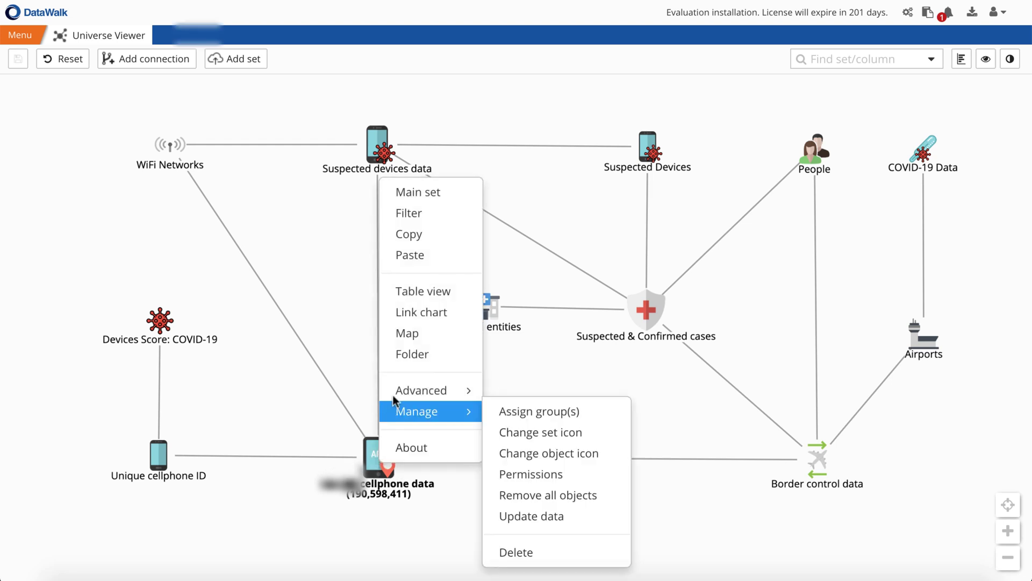
{"action": "left_click", "coordinate": [416, 292]}
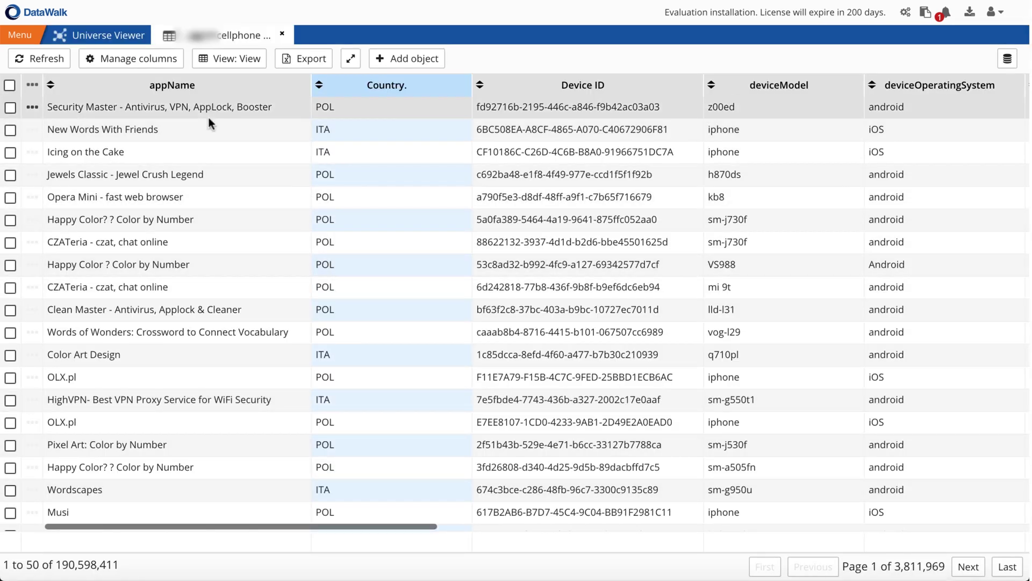
{"action": "scroll", "coordinate": [203, 257], "scroll_direction": "right", "scroll_amount": 3}
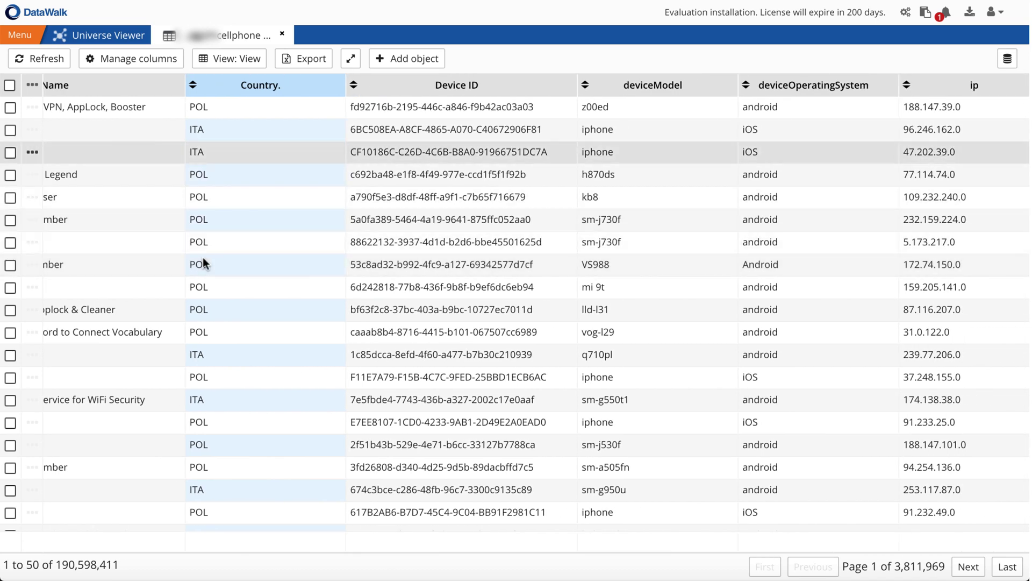
{"action": "scroll", "coordinate": [447, 340], "scroll_direction": "right", "scroll_amount": 6}
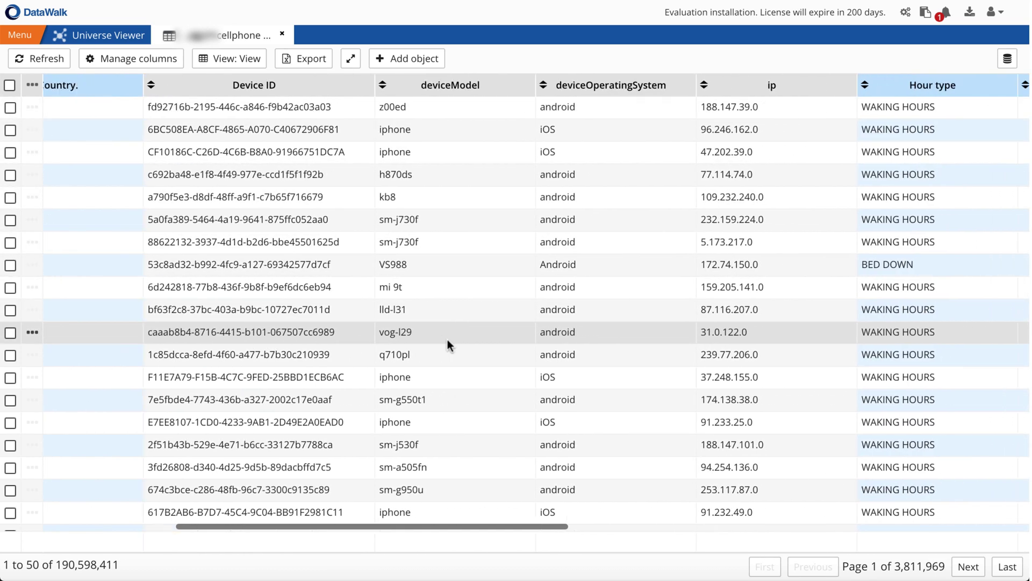
{"action": "scroll", "coordinate": [447, 340], "scroll_direction": "right", "scroll_amount": 3}
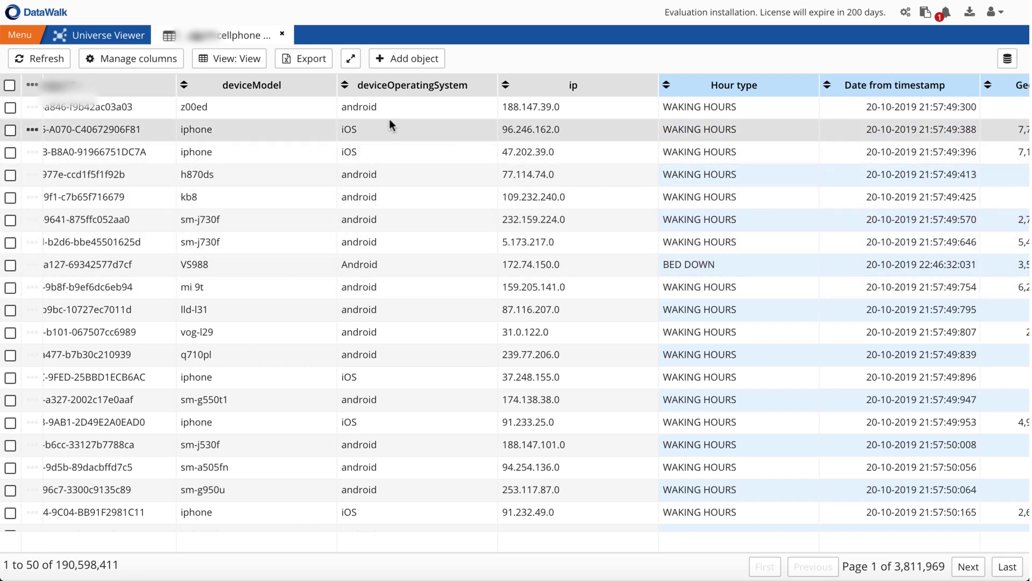
Filter the cellphone data by Country ITA and Infected Area in the Histogram panel, leaving 11,206 records
{"action": "left_click", "coordinate": [282, 33]}
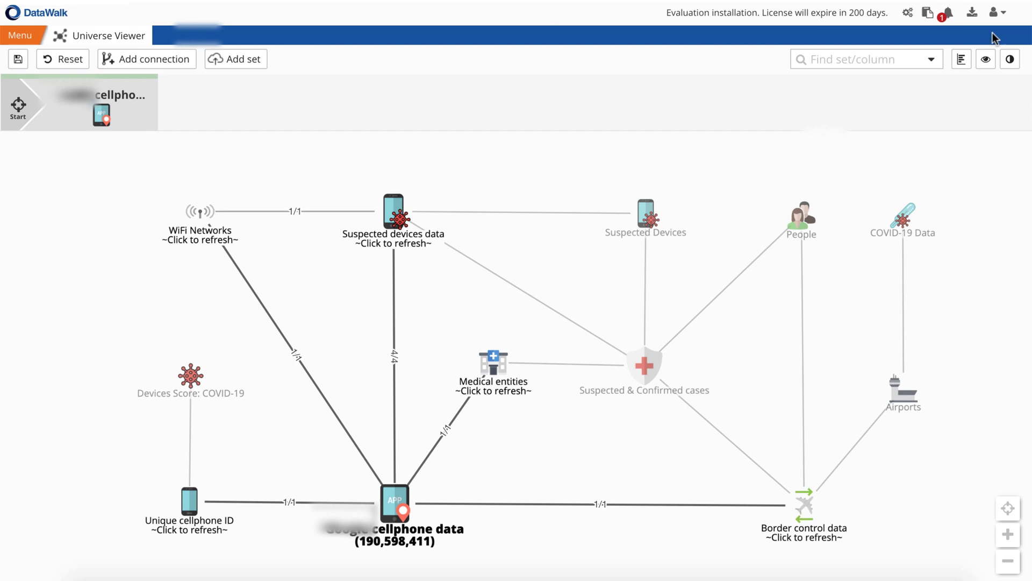
{"action": "left_click", "coordinate": [961, 60]}
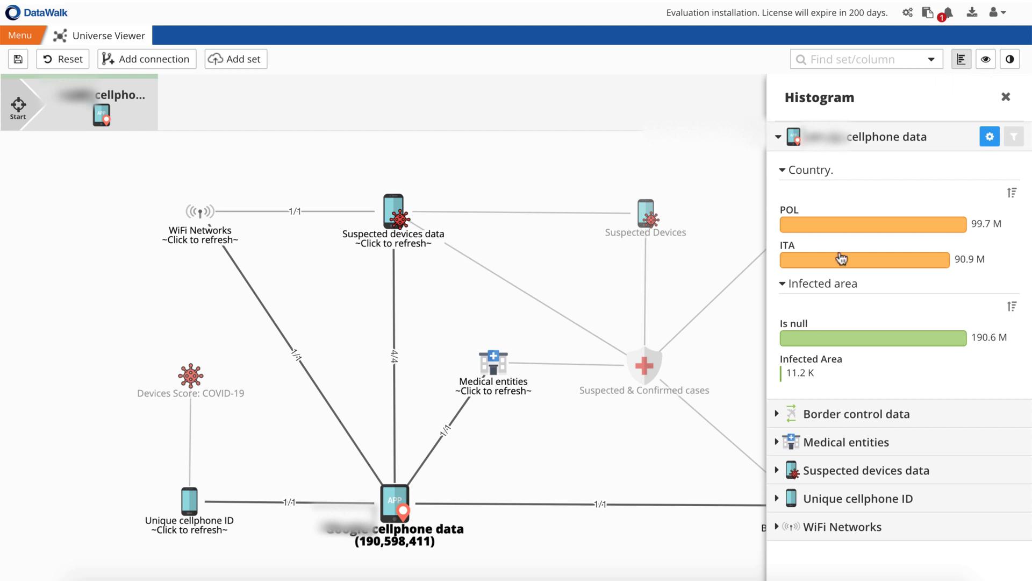
{"action": "left_click", "coordinate": [842, 259]}
{"action": "left_click", "coordinate": [818, 359]}
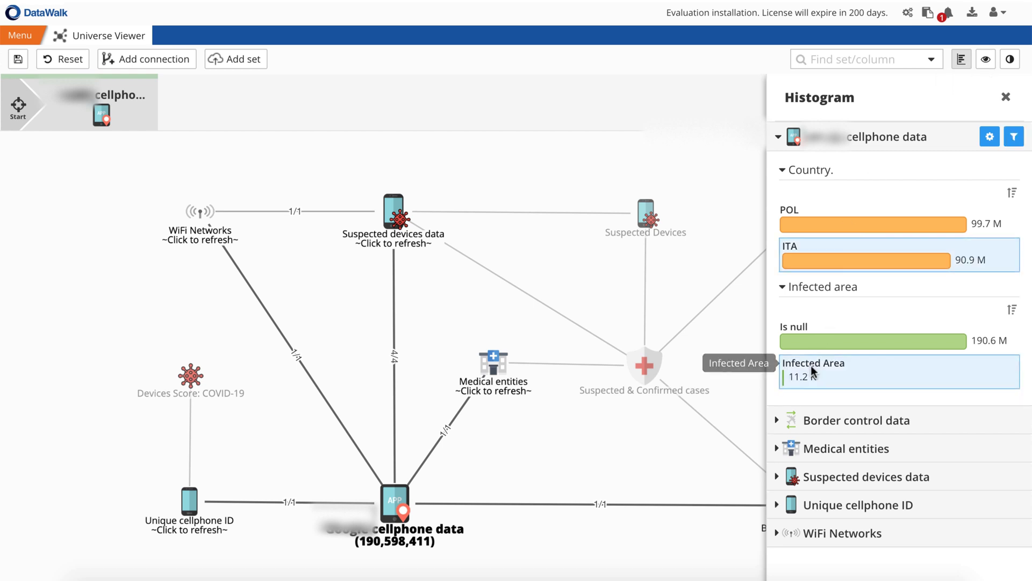
{"action": "left_click", "coordinate": [1014, 138]}
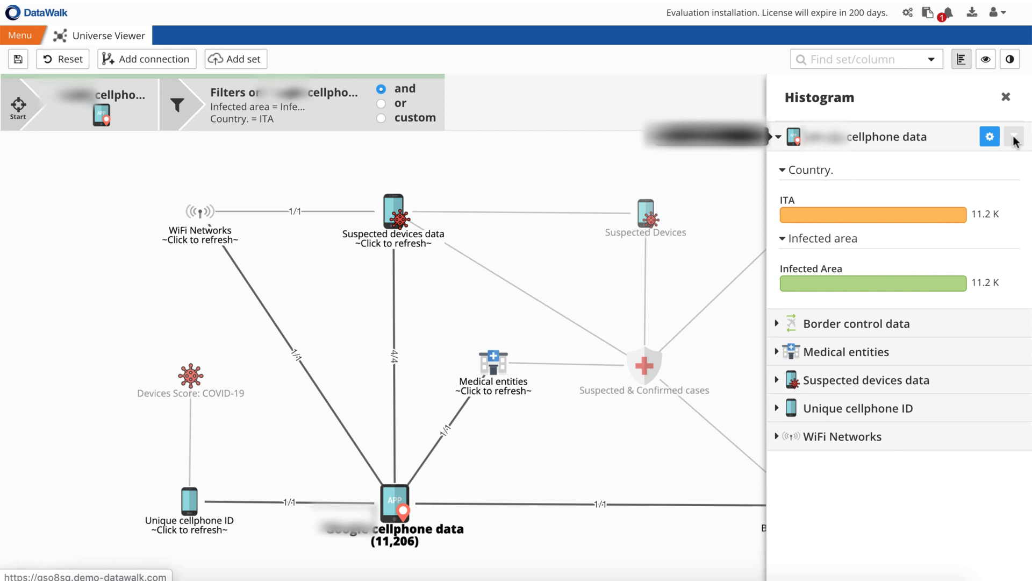
{"action": "left_click", "coordinate": [1005, 97]}
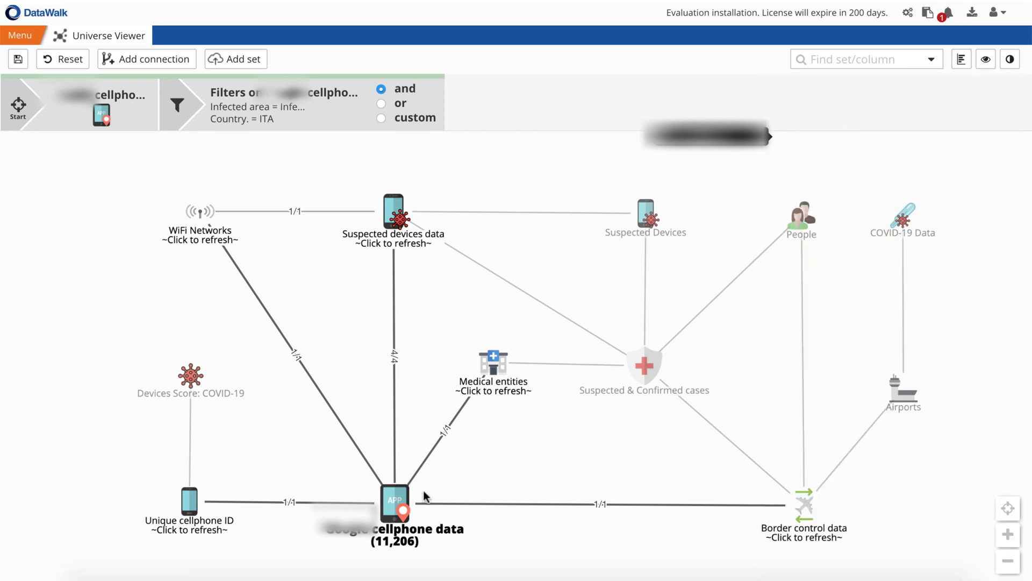
Add a Date last 16 days filter (9,642 records) and step to the 411 unique cellphone IDs
{"action": "right_click", "coordinate": [402, 506]}
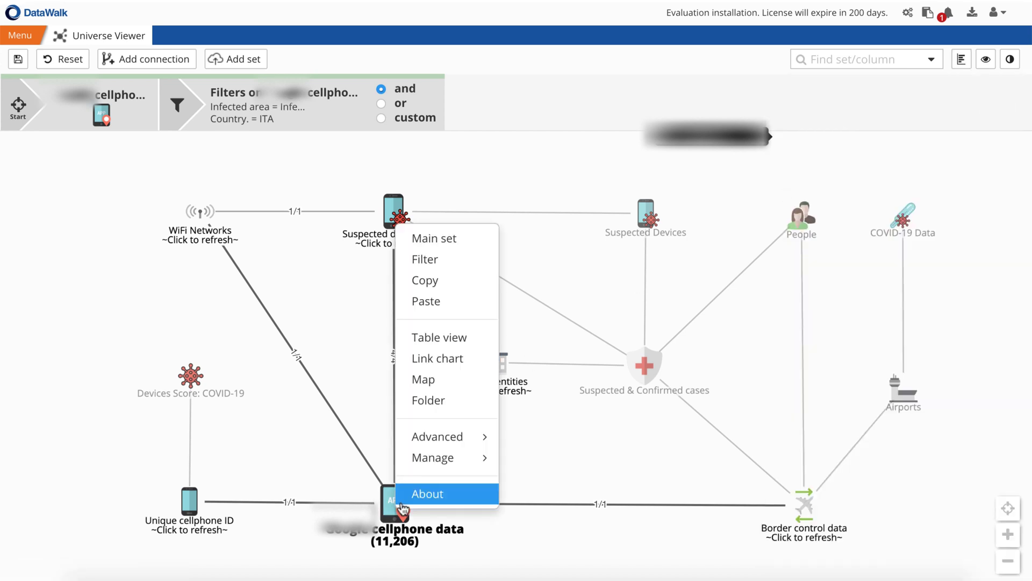
{"action": "left_click", "coordinate": [429, 261]}
{"action": "left_click", "coordinate": [209, 186]}
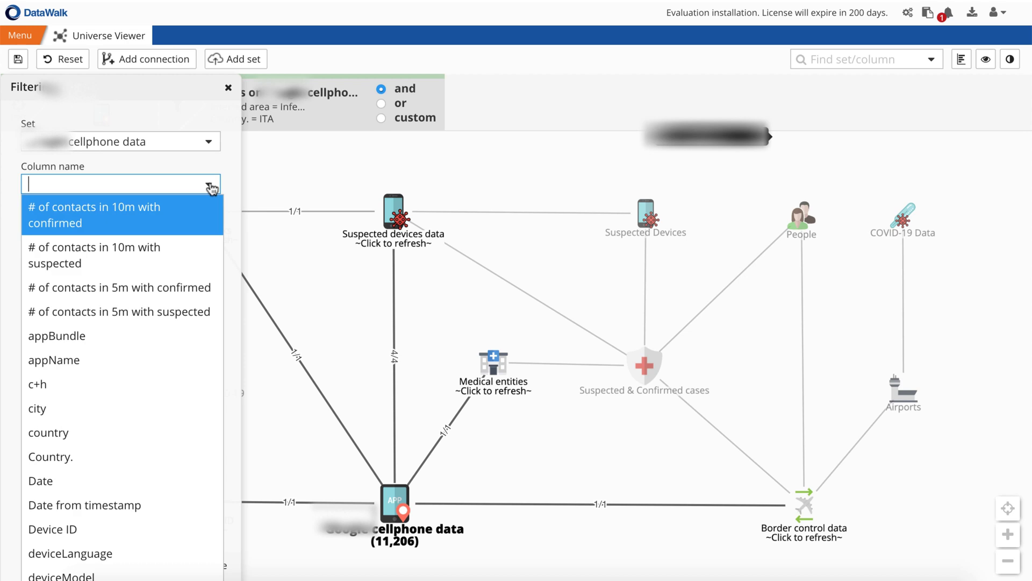
{"action": "left_click", "coordinate": [62, 481]}
{"action": "left_click", "coordinate": [203, 211]}
{"action": "left_click", "coordinate": [131, 333]}
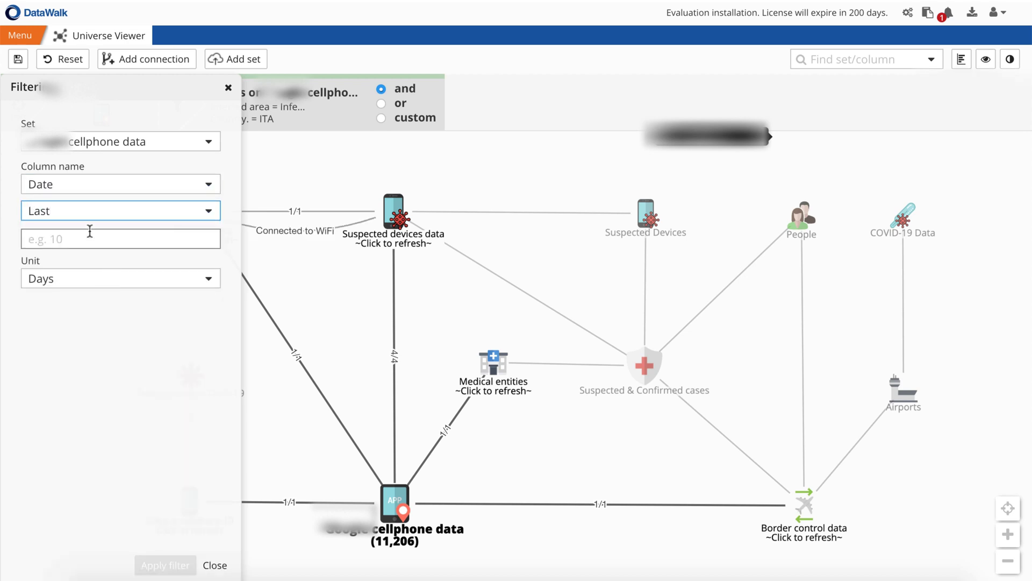
{"action": "left_click", "coordinate": [88, 234]}
{"action": "type", "text": "16"}
{"action": "left_click", "coordinate": [165, 564]}
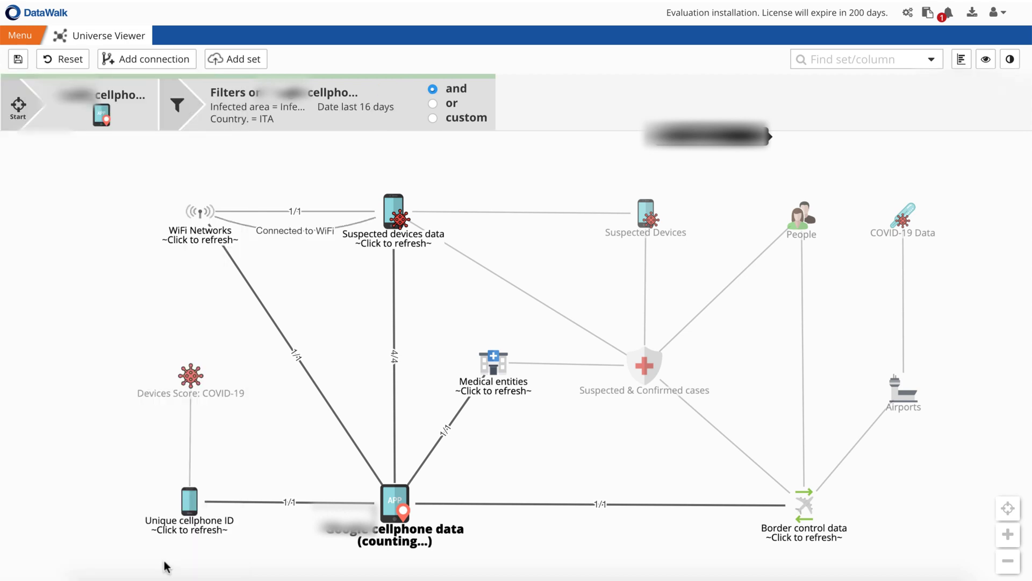
{"action": "left_click", "coordinate": [190, 499]}
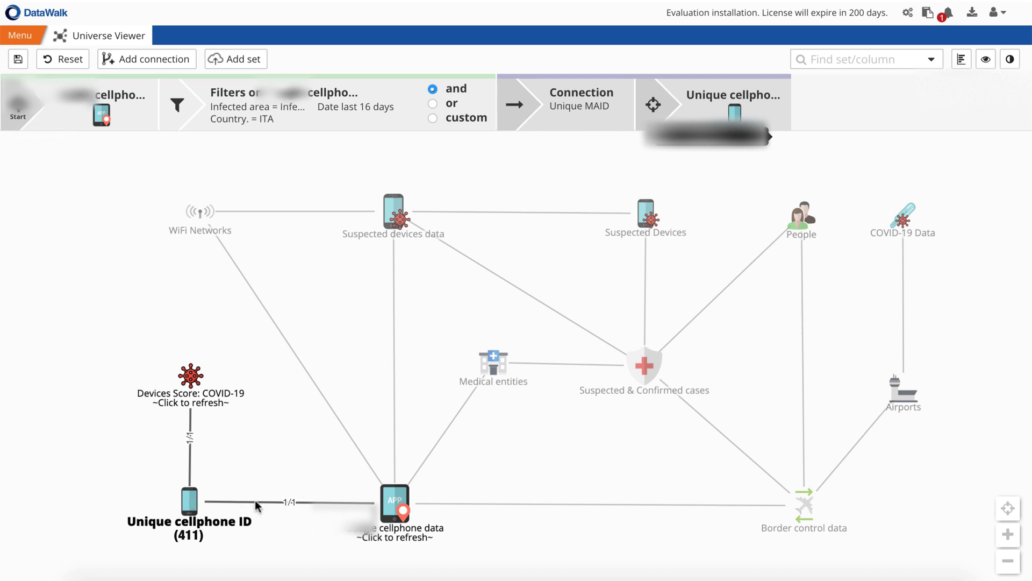
Require Was in medical facility >= 1 on the Medical entities link, leaving 6 cellphone records
{"action": "left_click", "coordinate": [392, 502]}
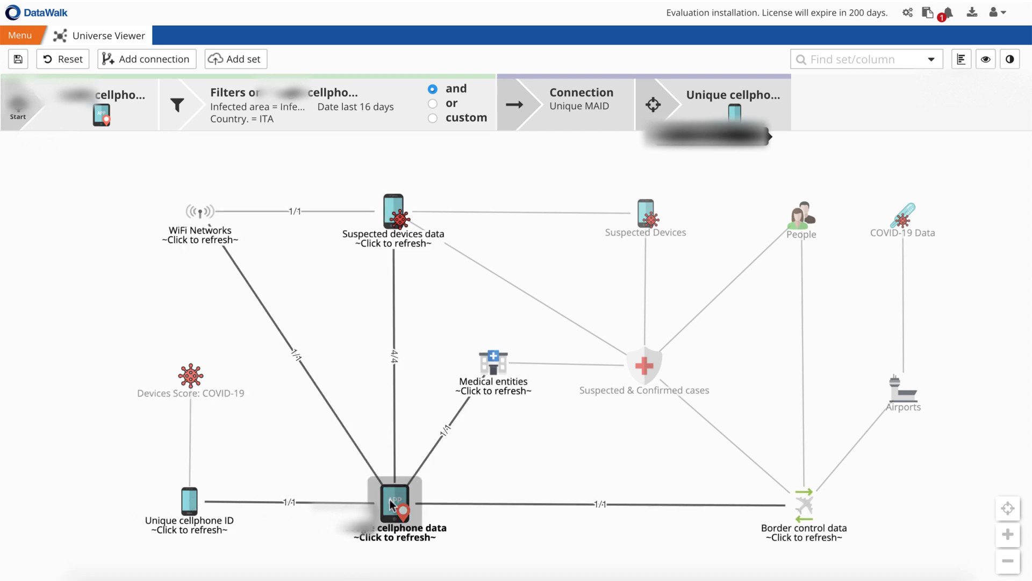
{"action": "left_click", "coordinate": [419, 460]}
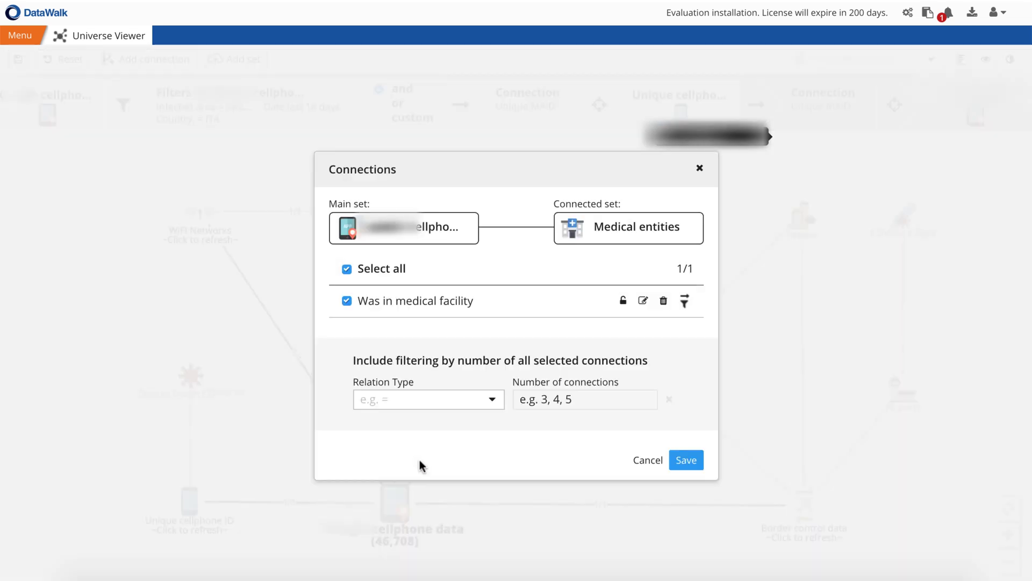
{"action": "left_click", "coordinate": [489, 405]}
{"action": "left_click", "coordinate": [531, 403]}
{"action": "type", "text": "1"}
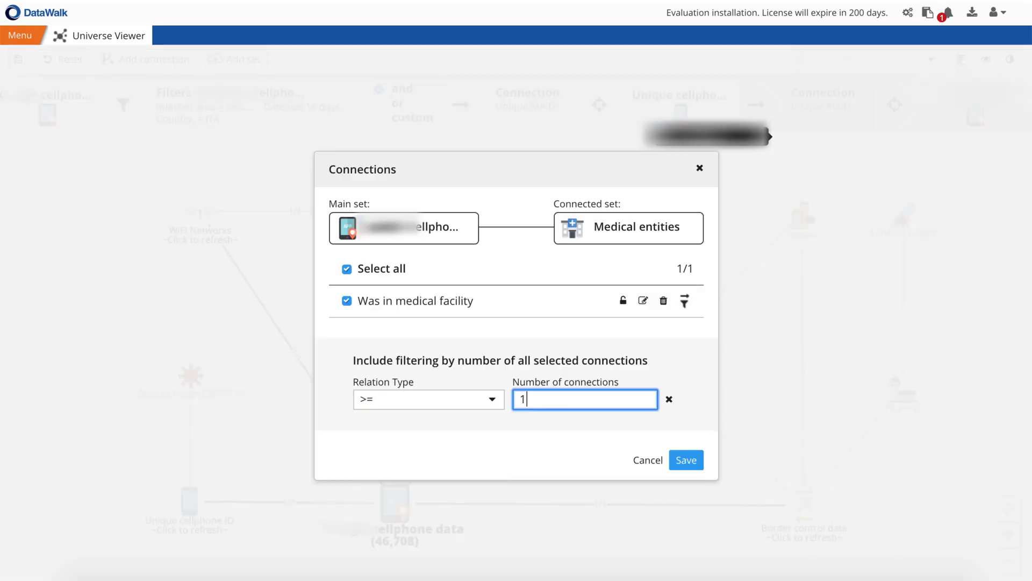
{"action": "left_click", "coordinate": [691, 459]}
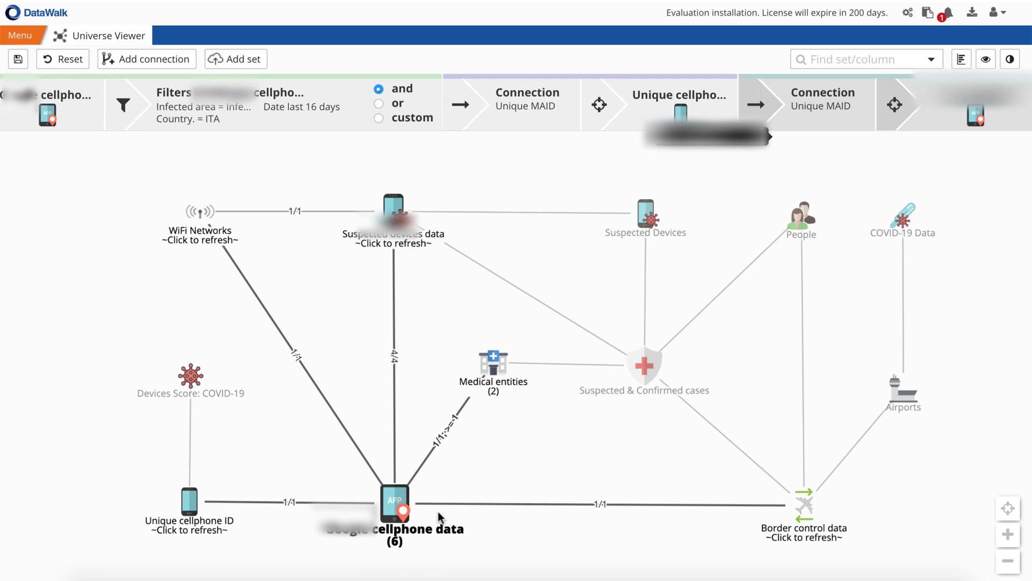
Show the six records on a map in Heatmap mode and zoom into Wrocław's Borek area
{"action": "right_click", "coordinate": [395, 511]}
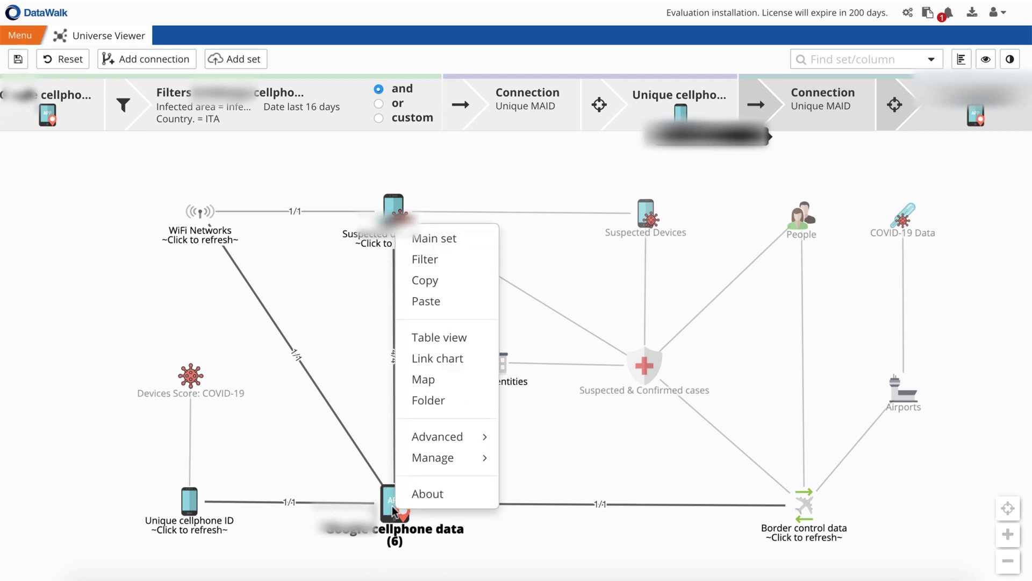
{"action": "left_click", "coordinate": [423, 380]}
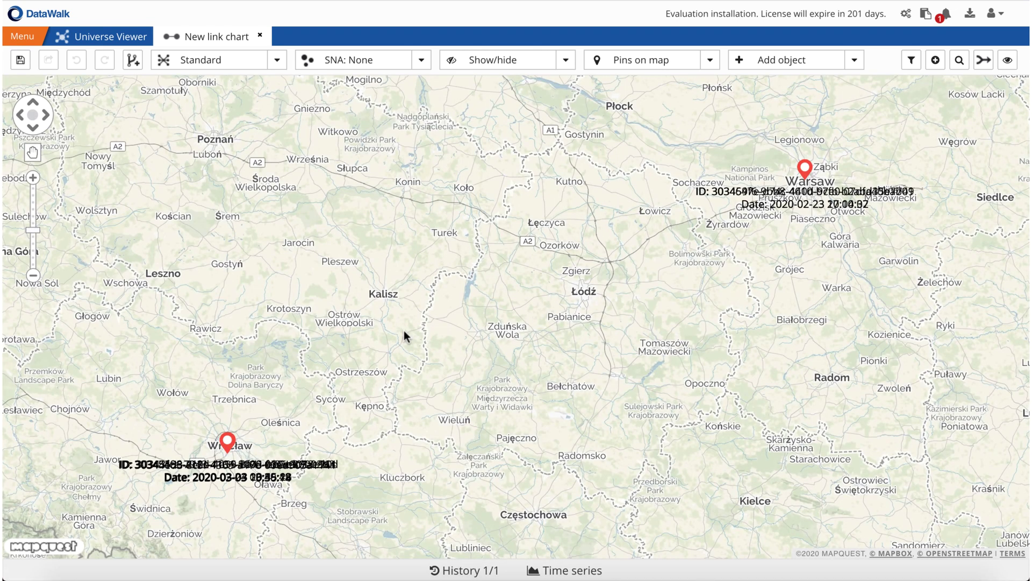
{"action": "left_click", "coordinate": [713, 60]}
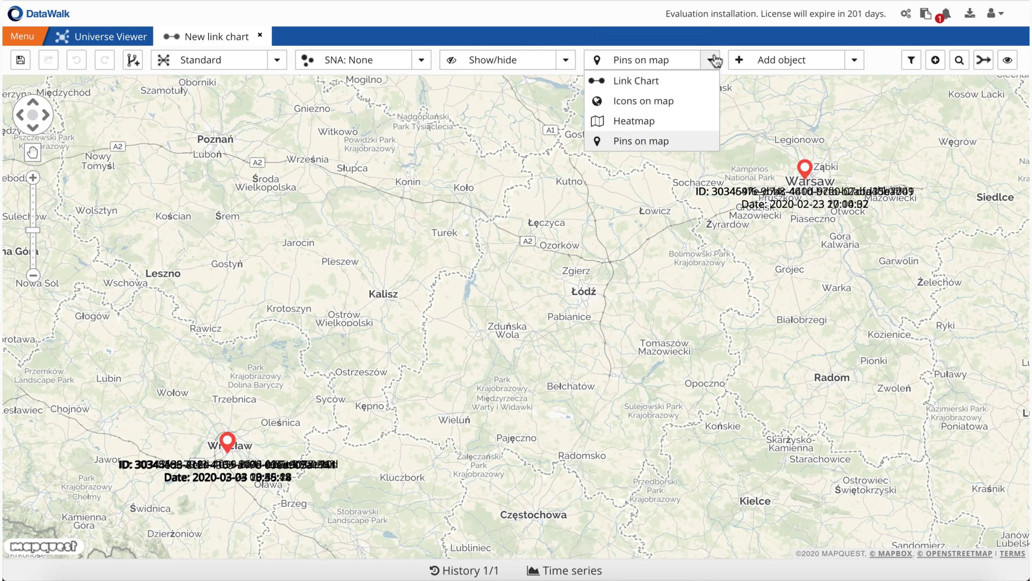
{"action": "left_click", "coordinate": [662, 120]}
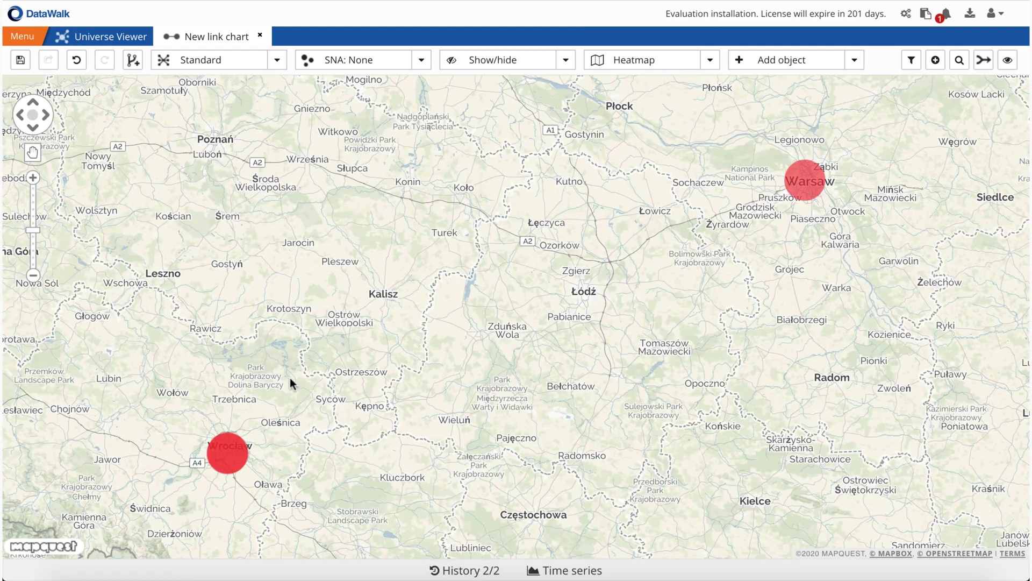
{"action": "scroll", "coordinate": [218, 449], "scroll_direction": "up", "scroll_amount": 1}
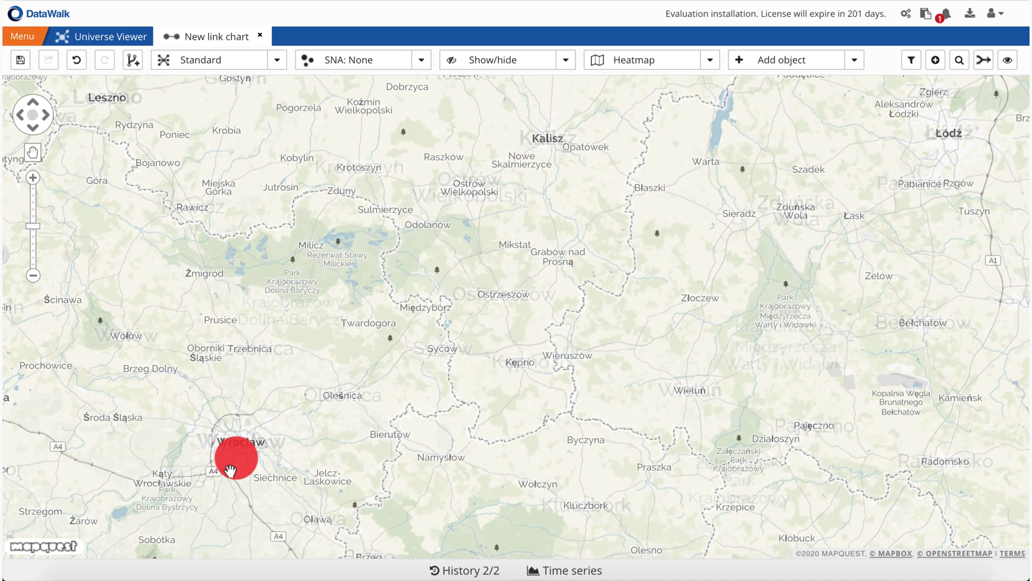
{"action": "scroll", "coordinate": [230, 471], "scroll_direction": "up", "scroll_amount": 3}
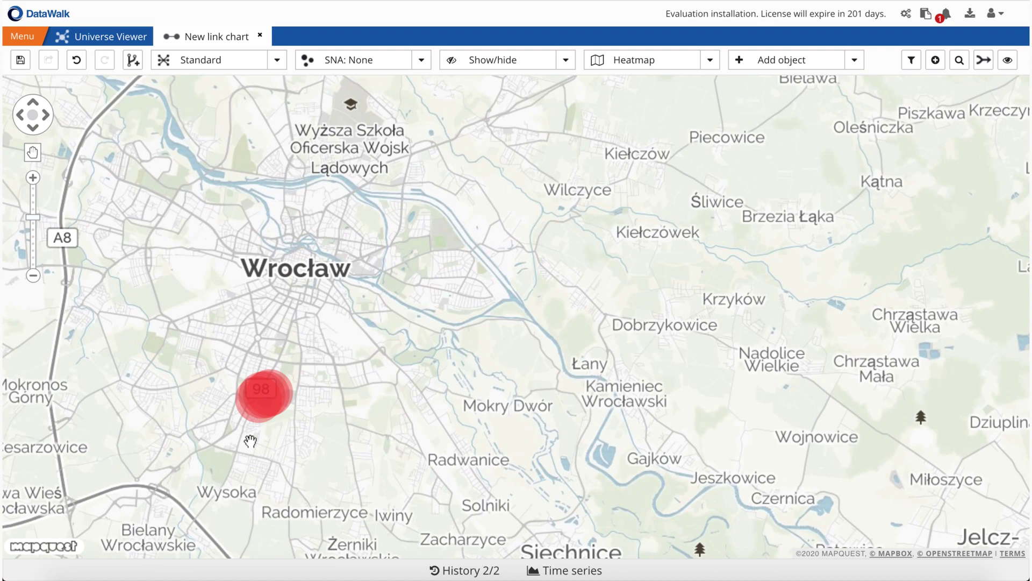
{"action": "scroll", "coordinate": [258, 410], "scroll_direction": "up", "scroll_amount": 2}
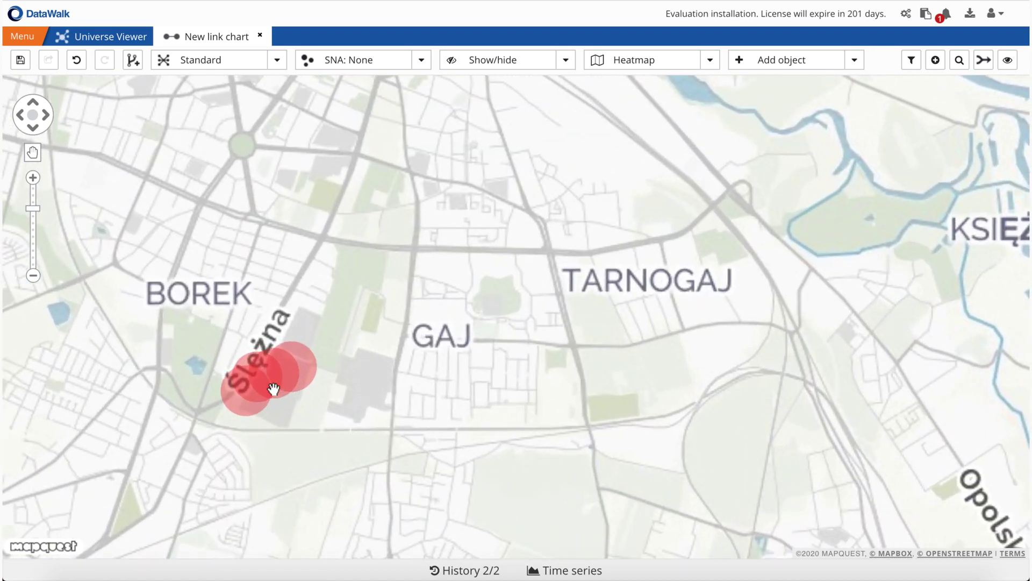
{"action": "scroll", "coordinate": [274, 388], "scroll_direction": "up", "scroll_amount": 1}
{"action": "scroll", "coordinate": [274, 388], "scroll_direction": "up", "scroll_amount": 2}
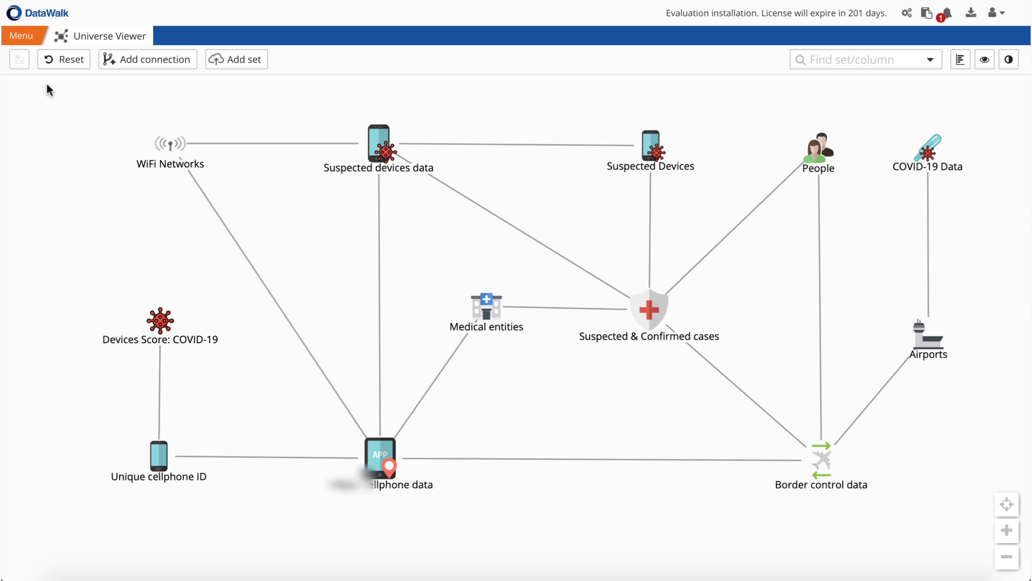
Go to the Workspace of 20 saved analyses, open the R12 results, then collapse them
{"action": "left_click", "coordinate": [29, 37]}
{"action": "left_click", "coordinate": [33, 95]}
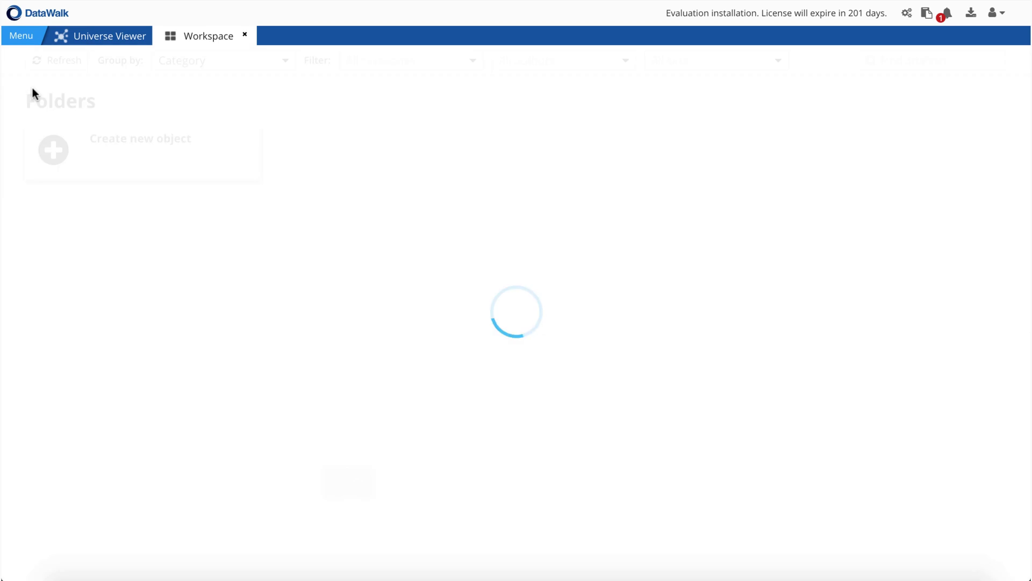
{"action": "scroll", "coordinate": [221, 243], "scroll_direction": "down", "scroll_amount": 1}
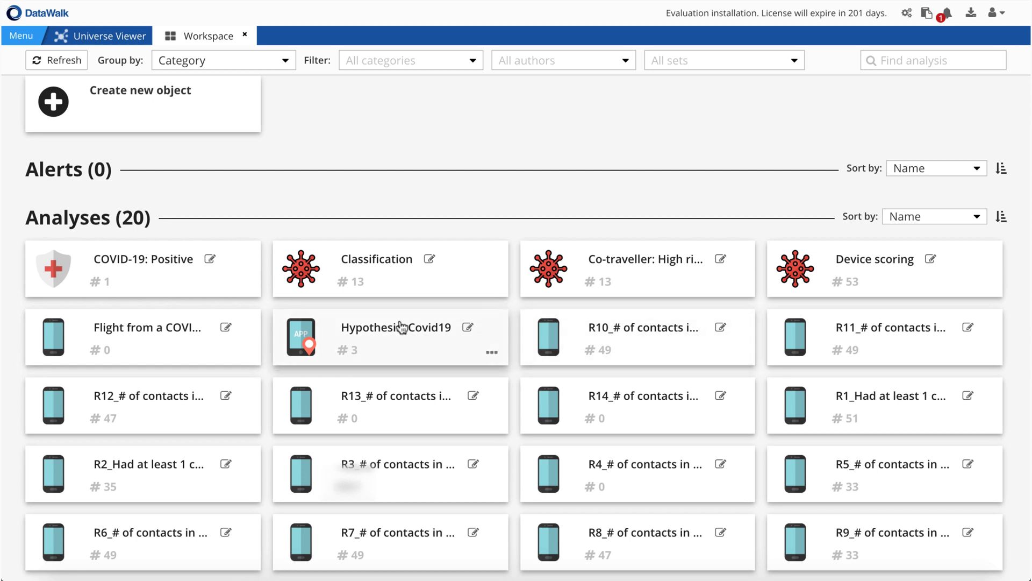
{"action": "left_click", "coordinate": [191, 402]}
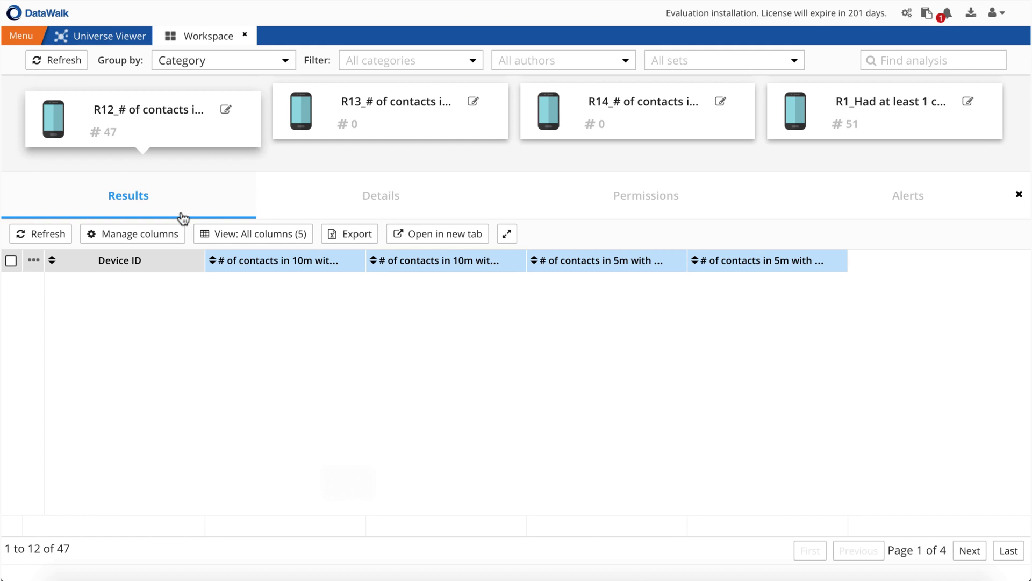
{"action": "left_click", "coordinate": [170, 111]}
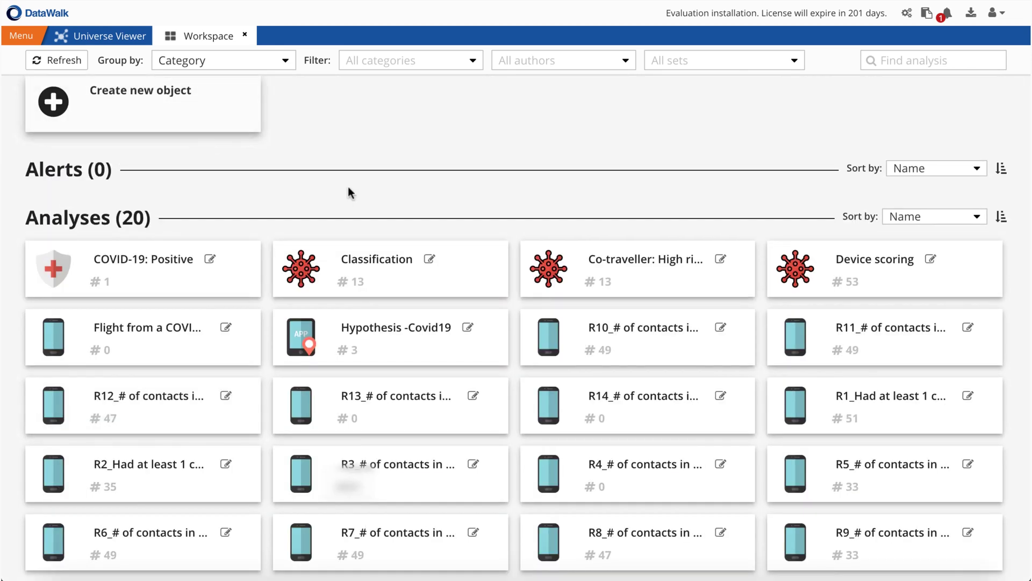
Create the 'Co-traveller: High risk of infection' alert from the Co-traveller card with default settings
{"action": "left_click", "coordinate": [741, 289]}
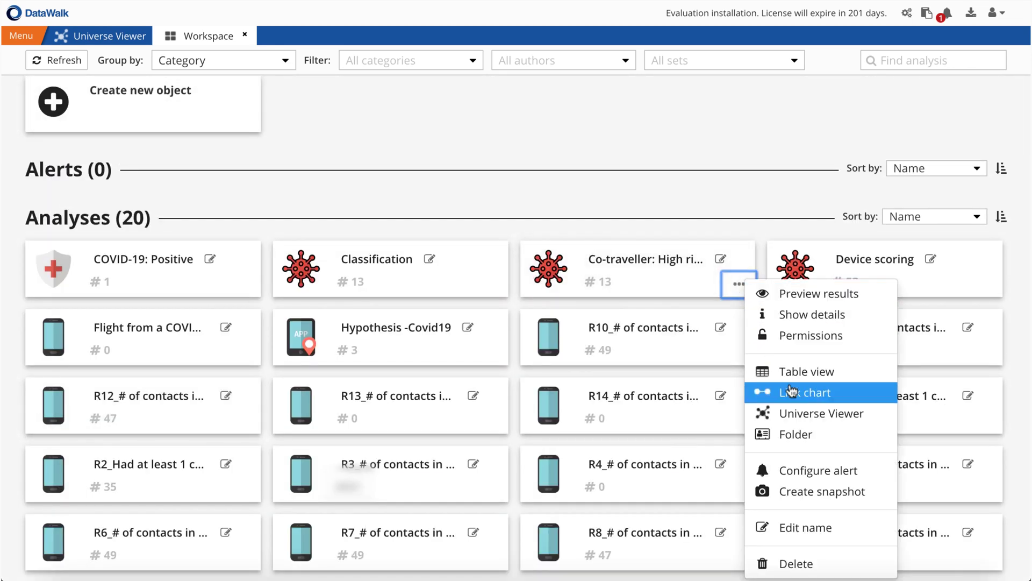
{"action": "left_click", "coordinate": [812, 470]}
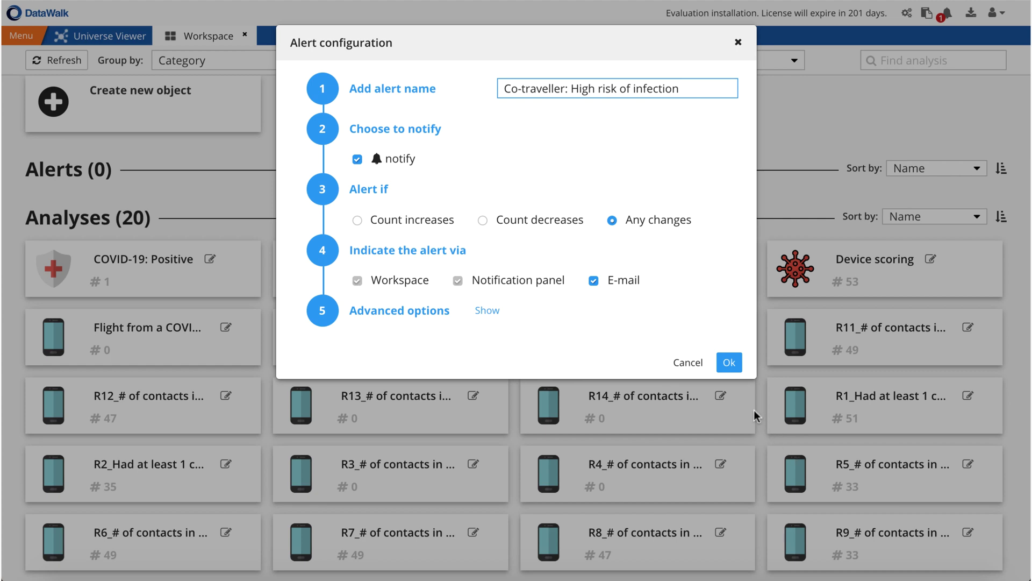
{"action": "left_click", "coordinate": [729, 362]}
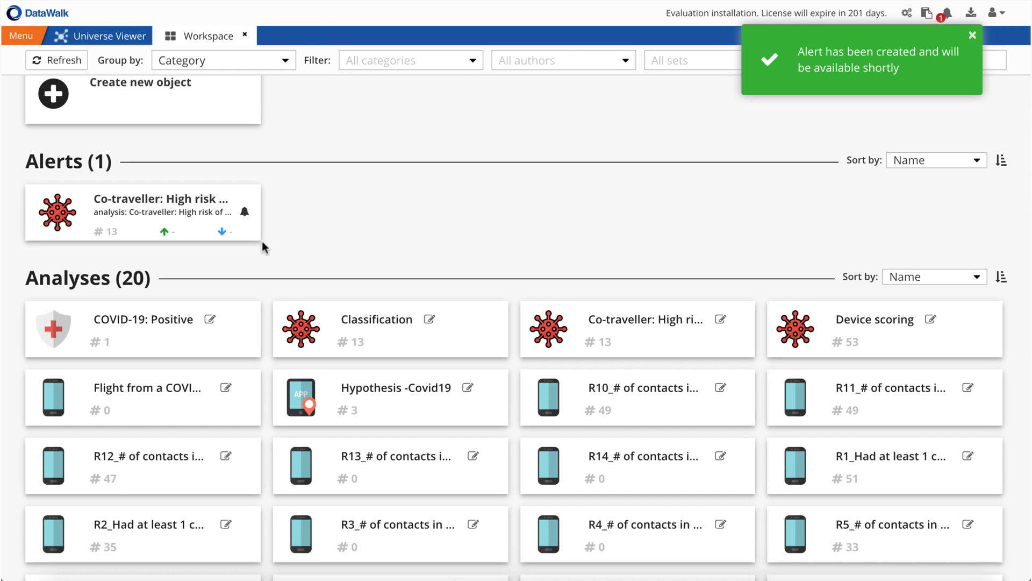
{"action": "scroll", "coordinate": [330, 249], "scroll_direction": "down", "scroll_amount": 1}
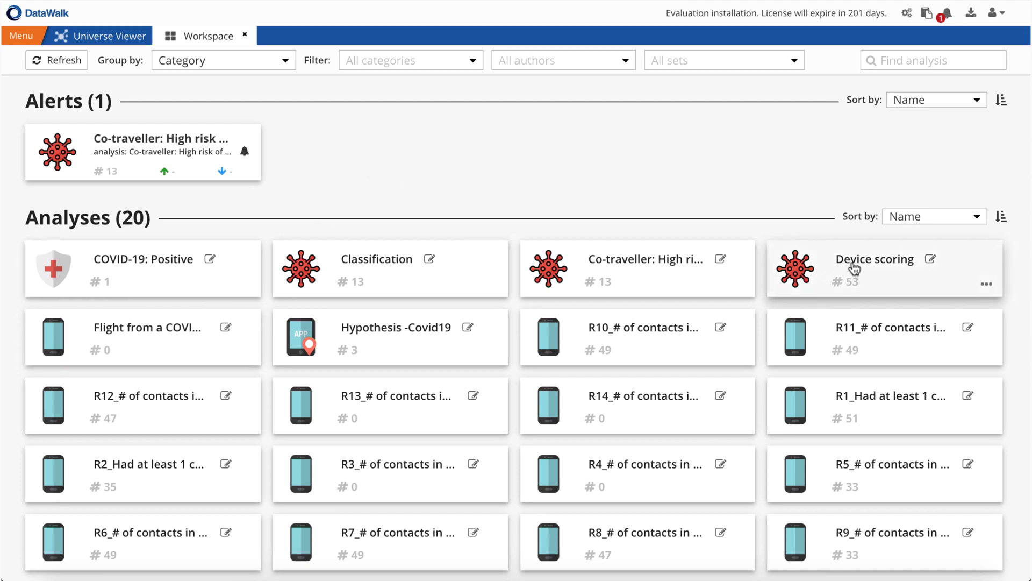
{"action": "left_click", "coordinate": [874, 267]}
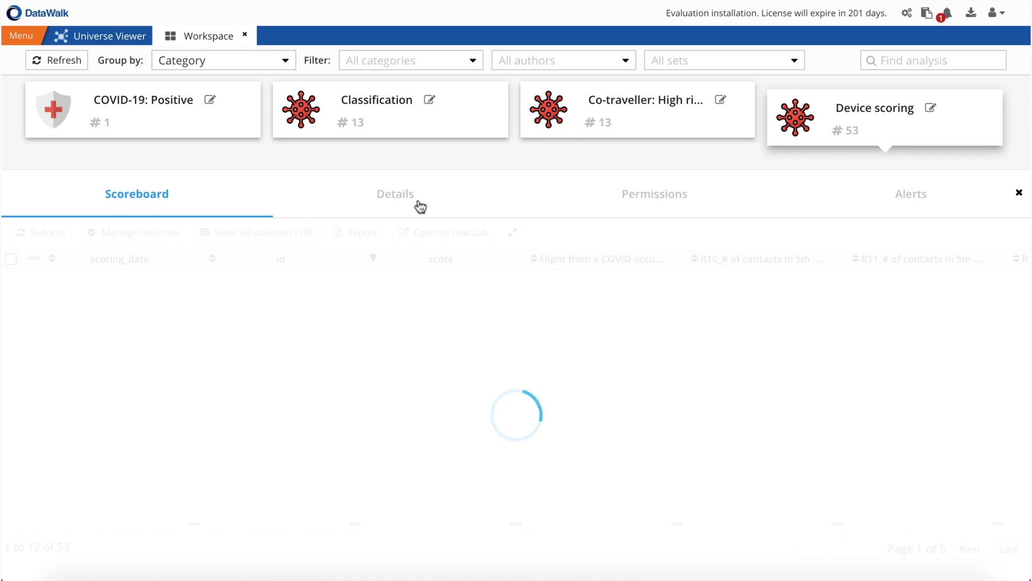
{"action": "left_click", "coordinate": [420, 207]}
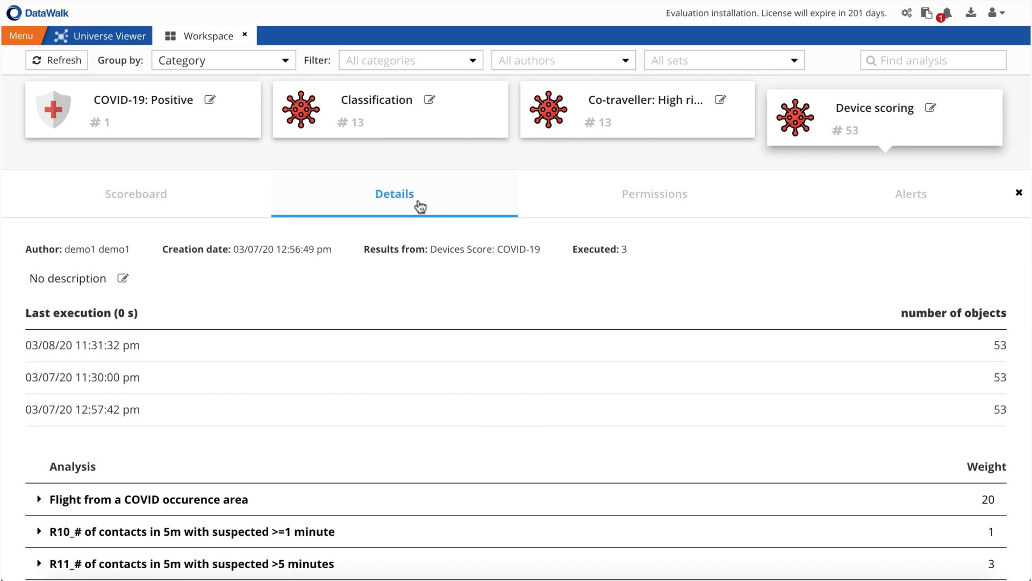
{"action": "scroll", "coordinate": [417, 379], "scroll_direction": "down", "scroll_amount": 3}
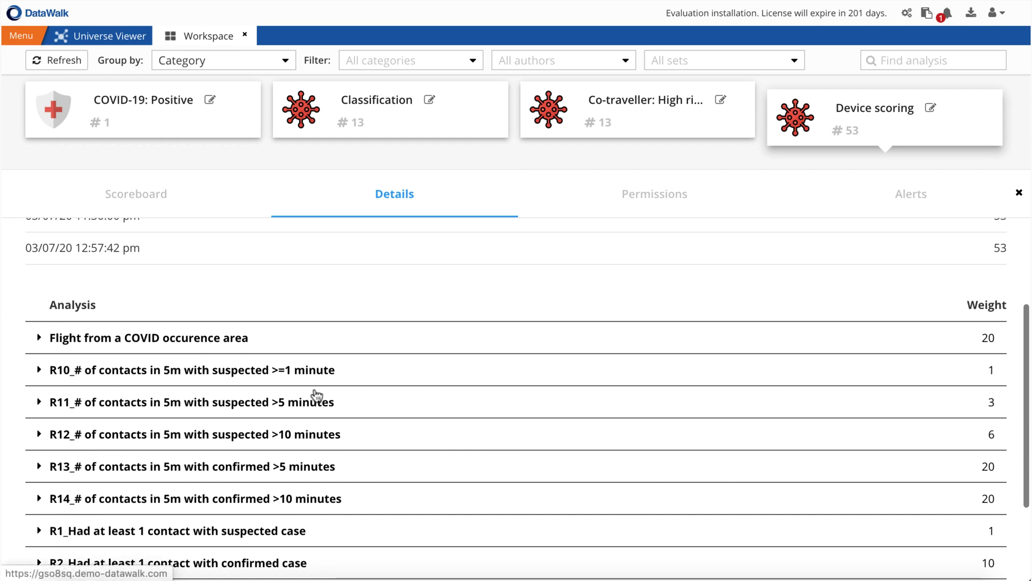
{"action": "left_click", "coordinate": [855, 103]}
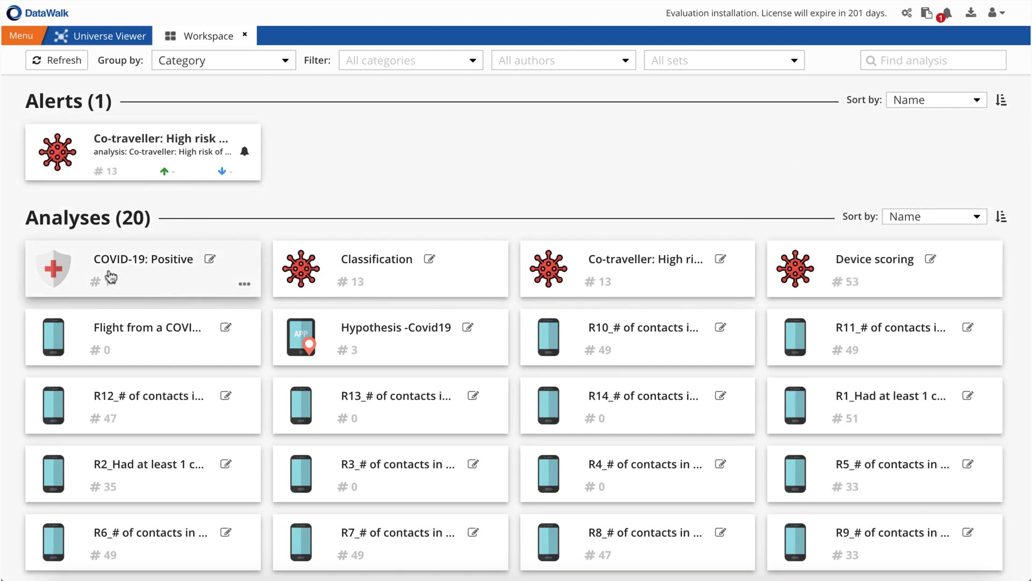
Edit the COVID-19: Positive case record, setting Status to Confirmed, and save it
{"action": "left_click", "coordinate": [185, 275]}
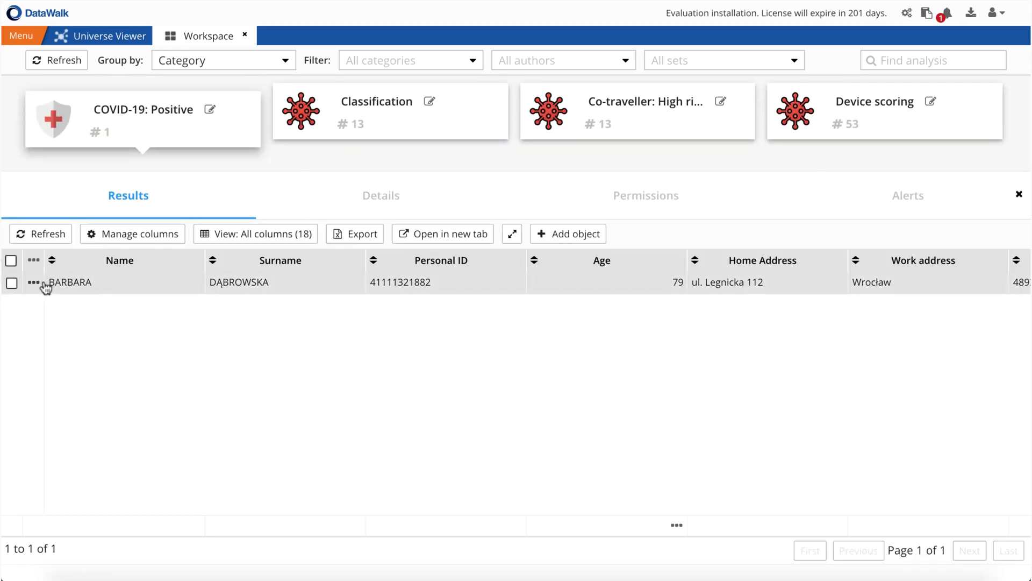
{"action": "left_click", "coordinate": [34, 283]}
{"action": "left_click", "coordinate": [51, 399]}
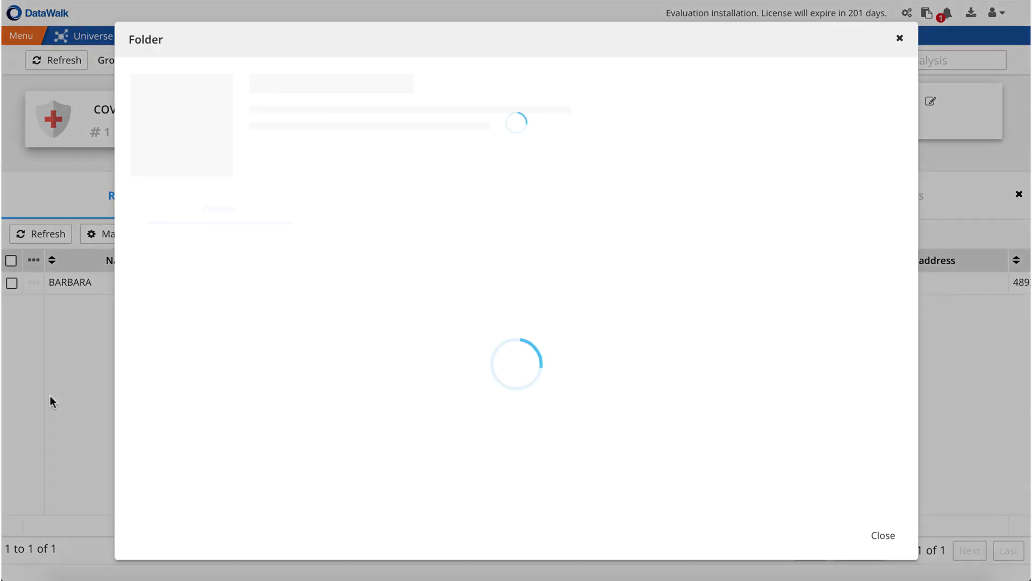
{"action": "left_click", "coordinate": [868, 256]}
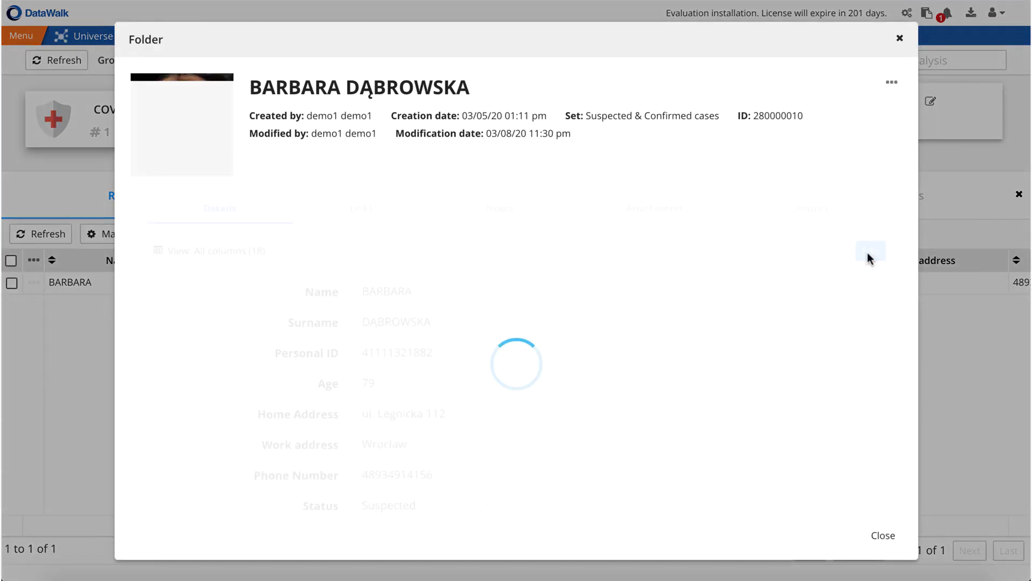
{"action": "scroll", "coordinate": [578, 385], "scroll_direction": "down", "scroll_amount": 3}
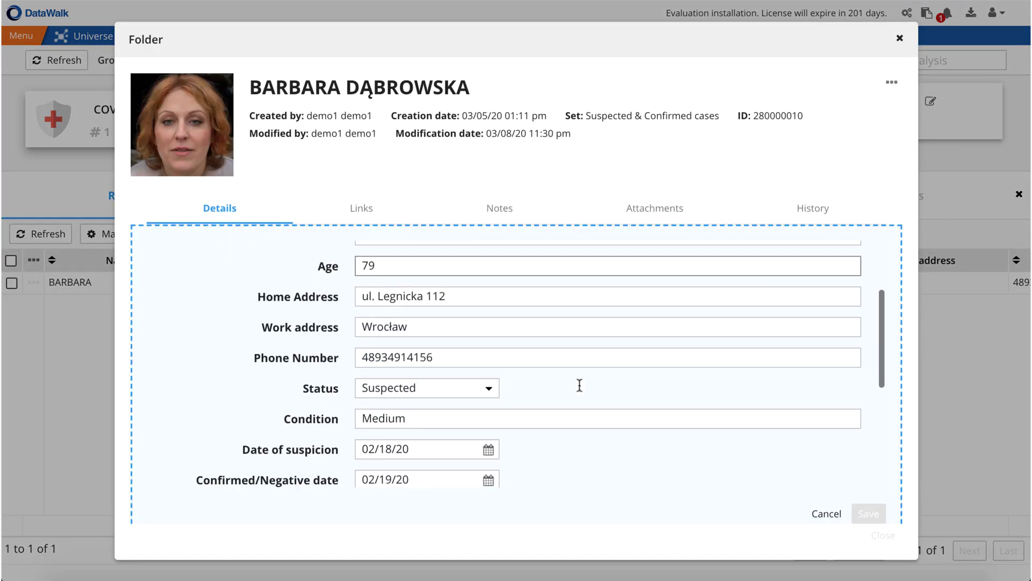
{"action": "left_click", "coordinate": [488, 394]}
{"action": "left_click", "coordinate": [482, 403]}
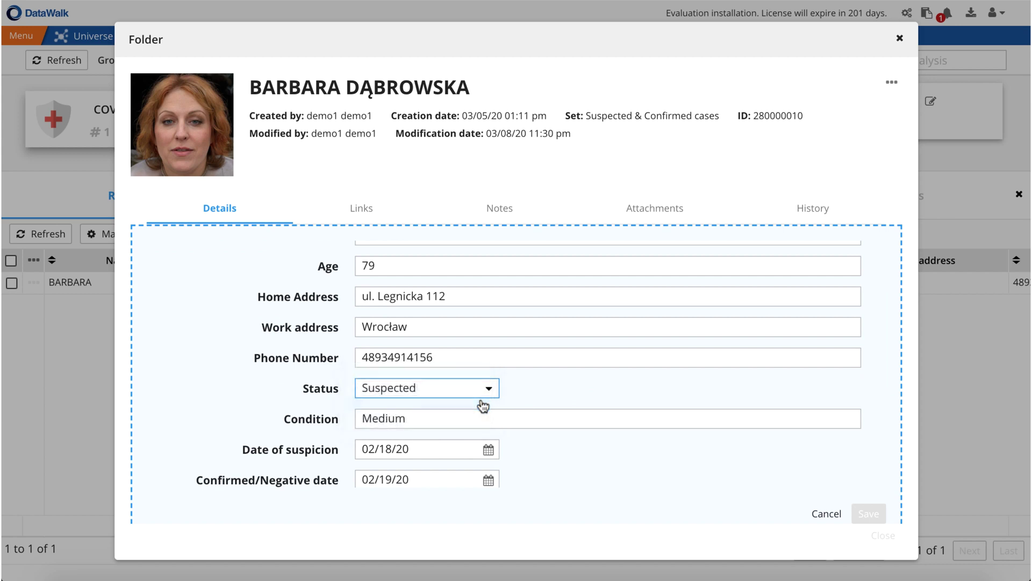
{"action": "left_click", "coordinate": [865, 513]}
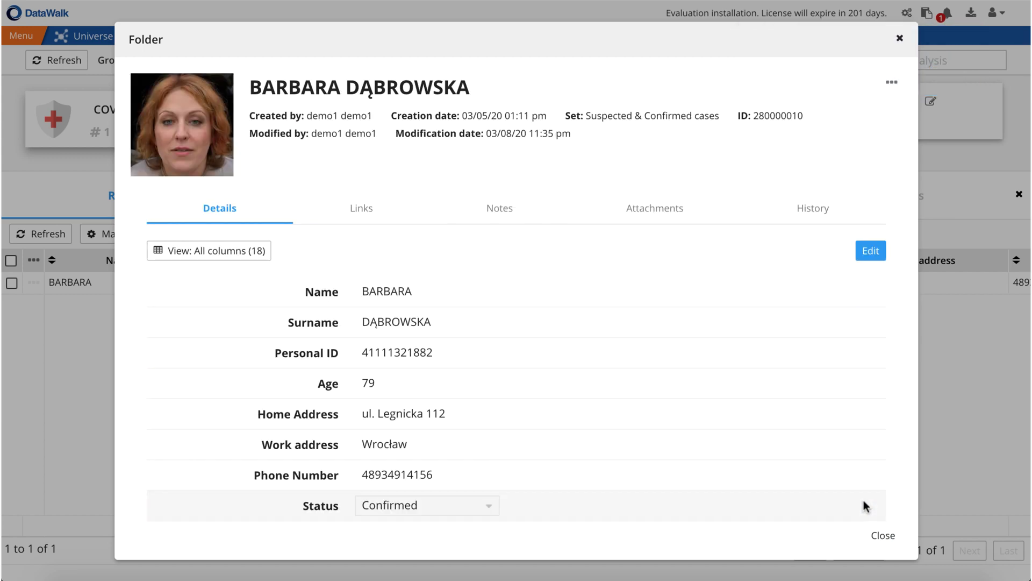
{"action": "left_click", "coordinate": [899, 40]}
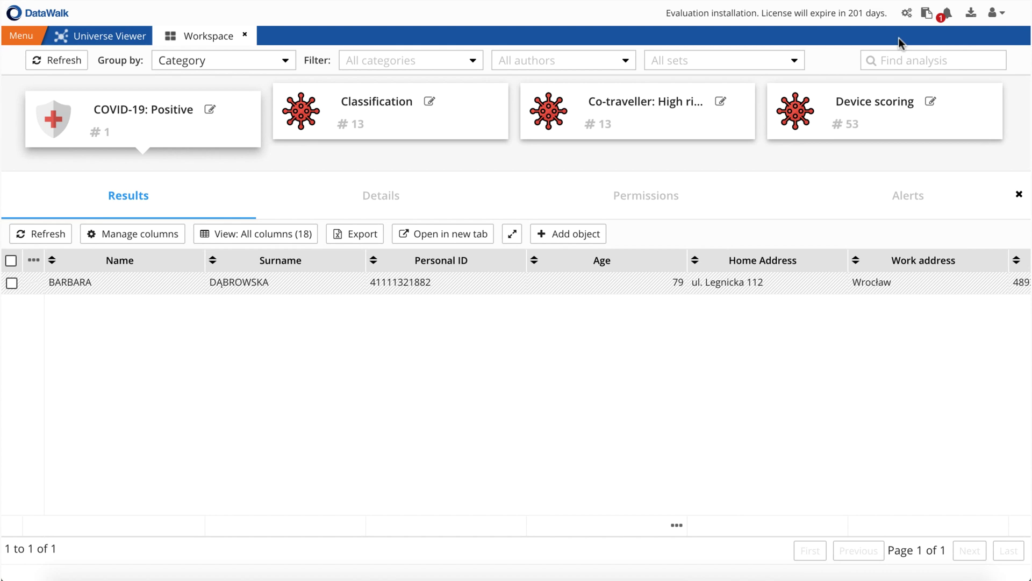
In Universe Viewer, follow the case via suspected devices, 16 cellphone records and unique IDs to 13 device scores
{"action": "left_click", "coordinate": [34, 284]}
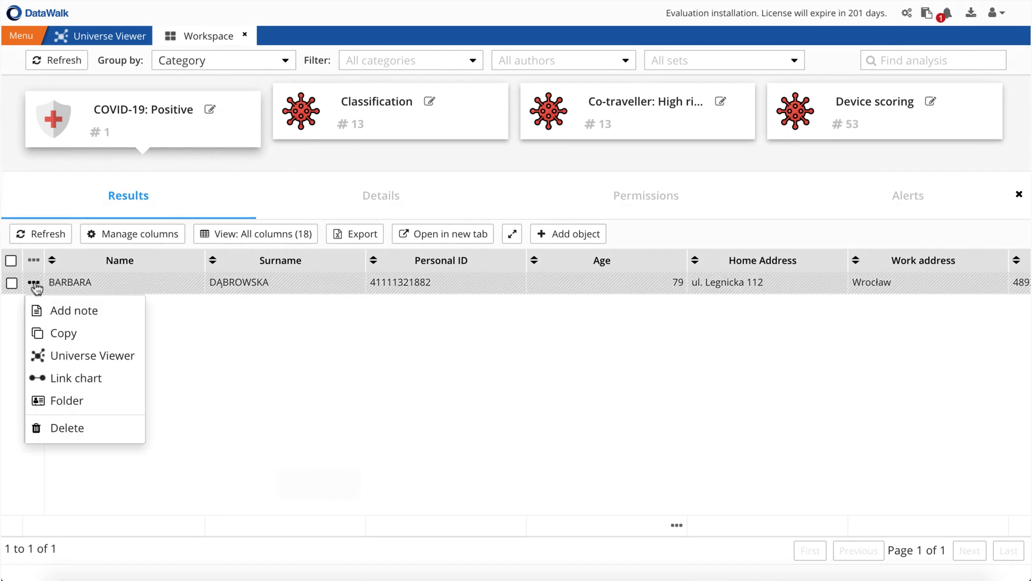
{"action": "left_click", "coordinate": [67, 356]}
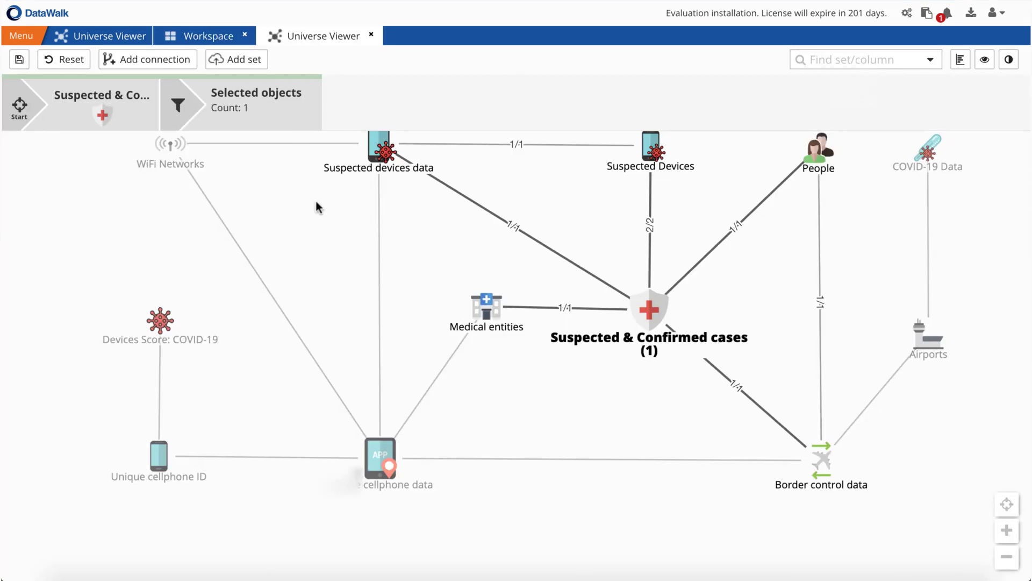
{"action": "left_click", "coordinate": [375, 155]}
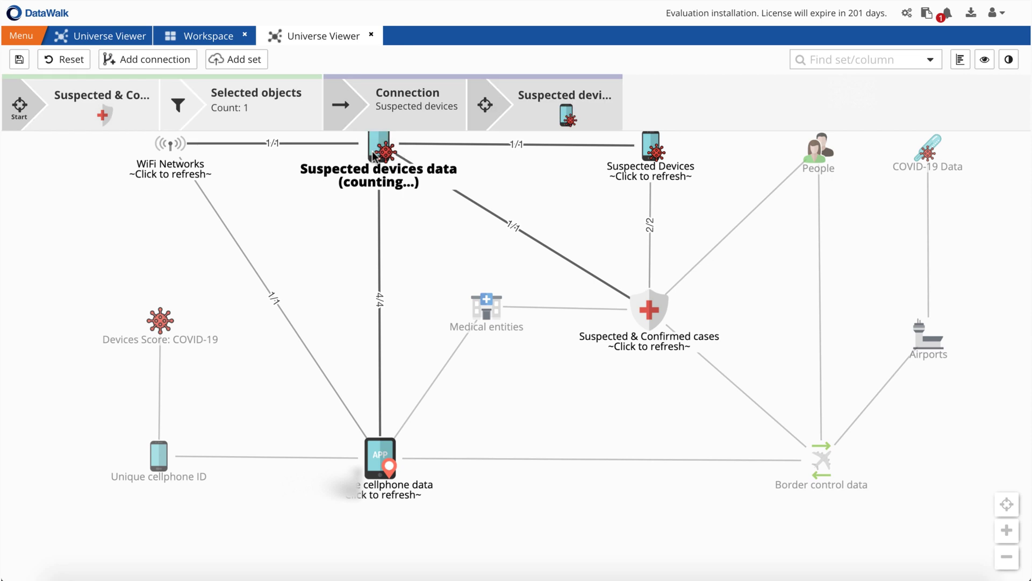
{"action": "left_click", "coordinate": [378, 451]}
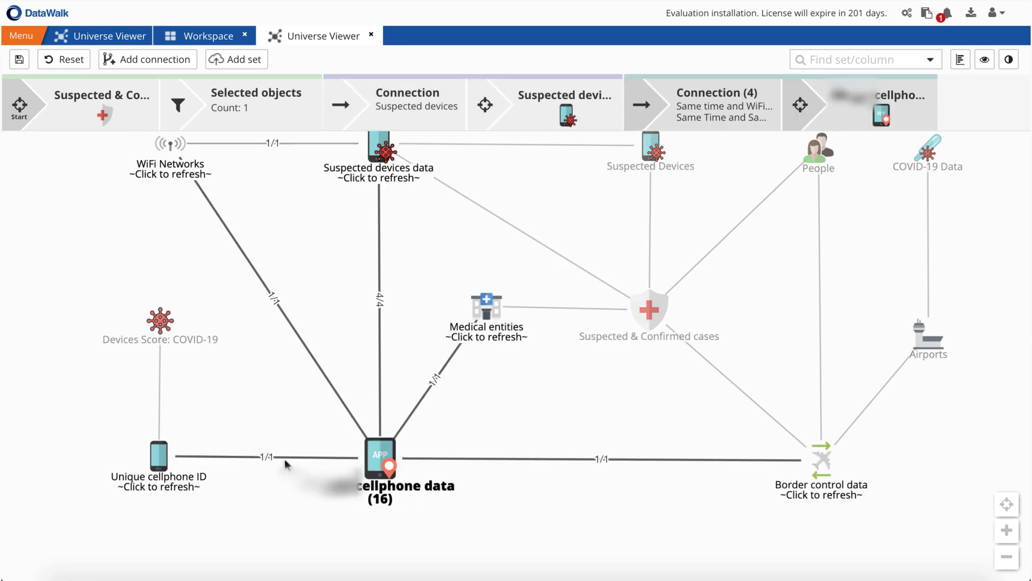
{"action": "left_click", "coordinate": [161, 456]}
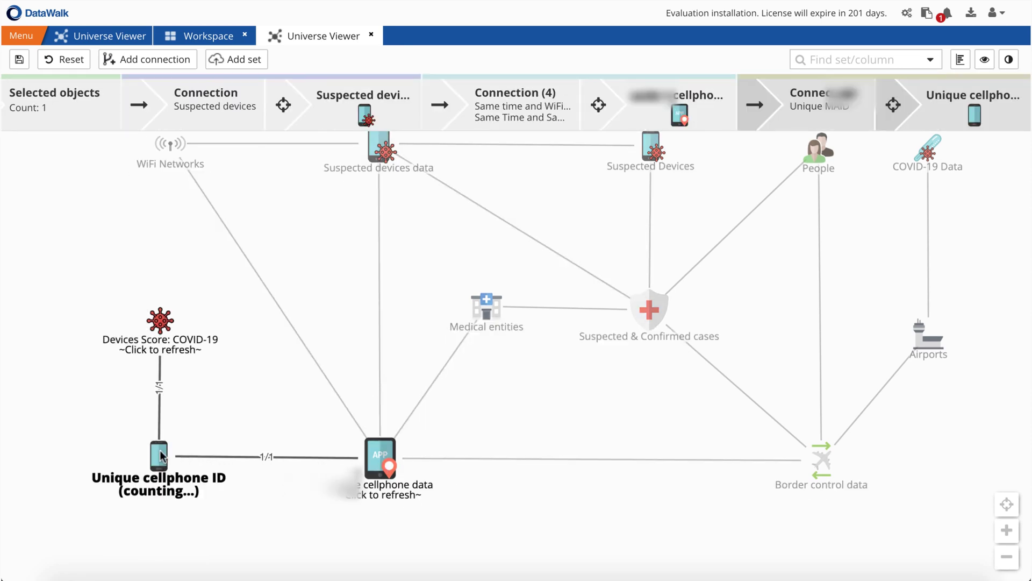
{"action": "left_click", "coordinate": [167, 317]}
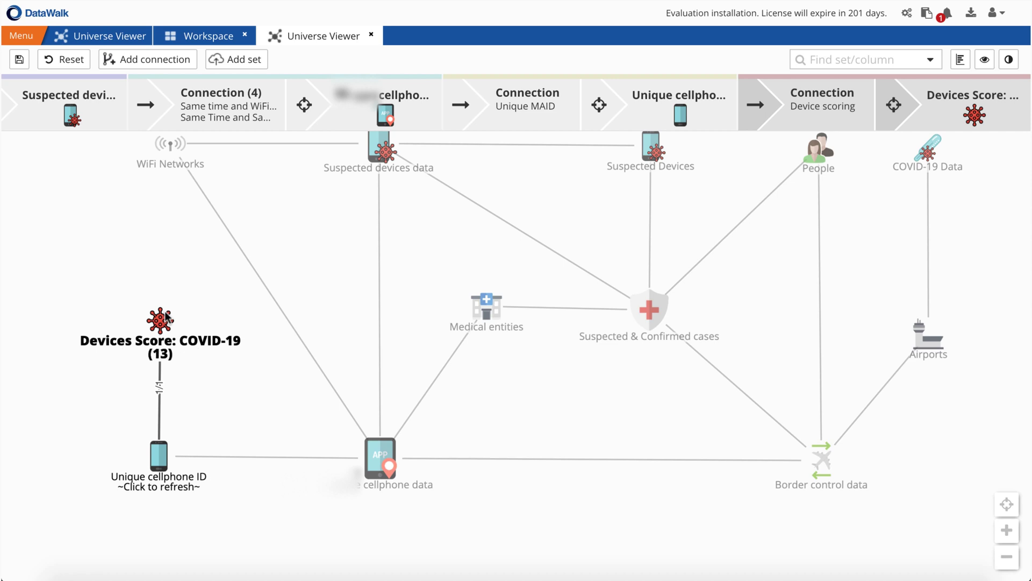
Table the 13 device scores, select the eight scoring 48–58, and explore them in a new Universe Viewer
{"action": "right_click", "coordinate": [168, 317]}
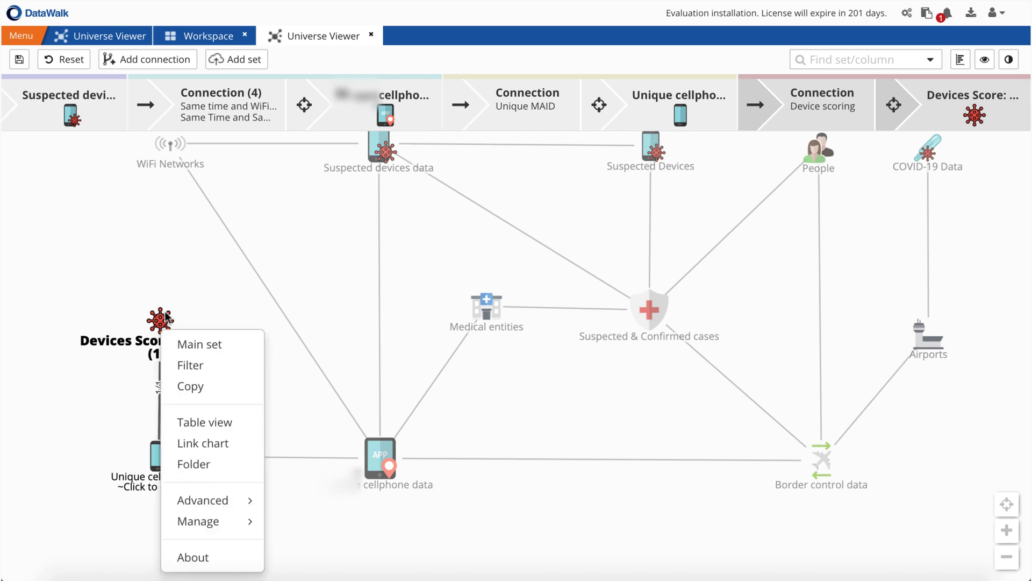
{"action": "left_click", "coordinate": [203, 422]}
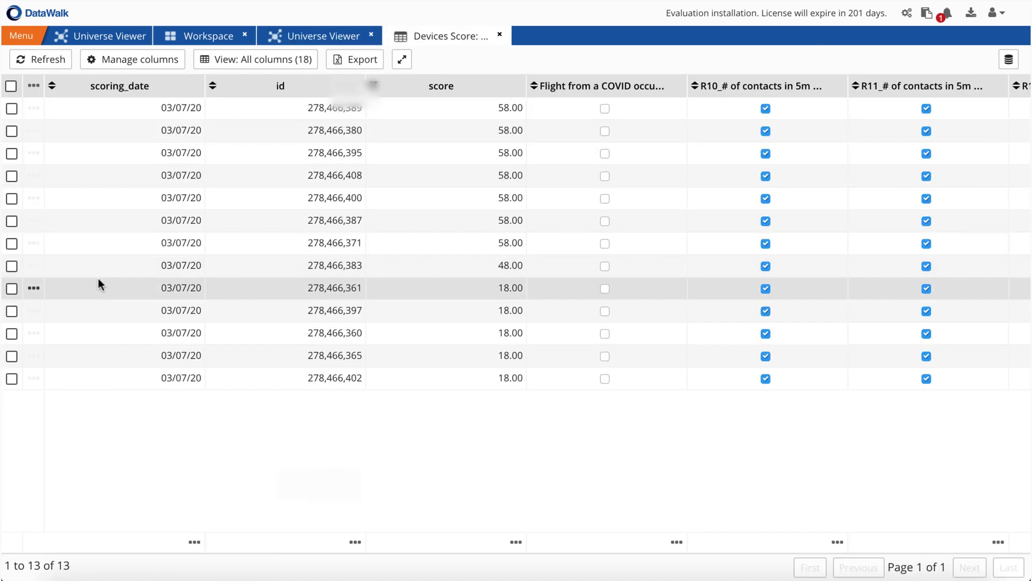
{"action": "left_click", "coordinate": [12, 109]}
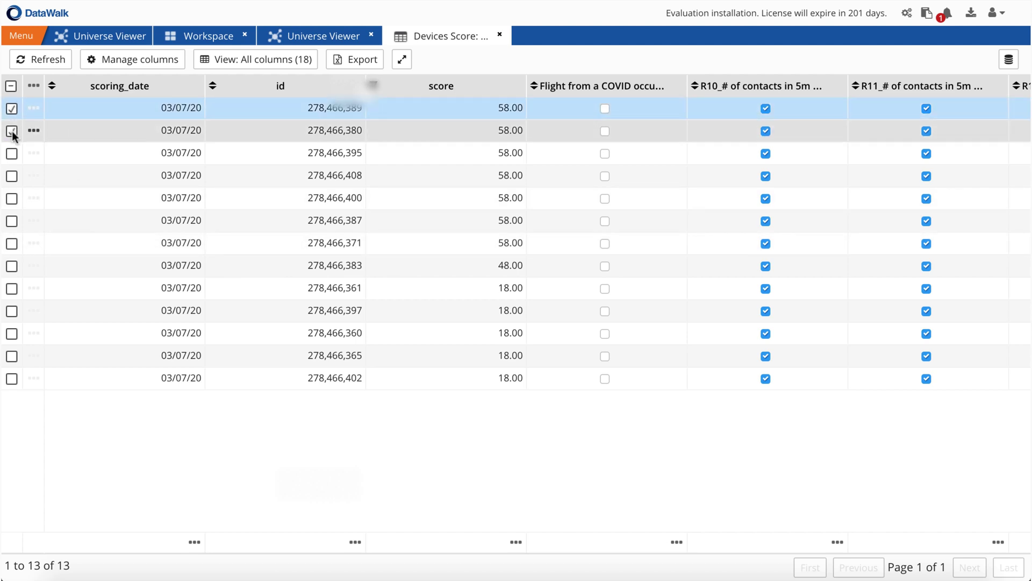
{"action": "left_click", "coordinate": [12, 131]}
{"action": "left_click", "coordinate": [12, 154]}
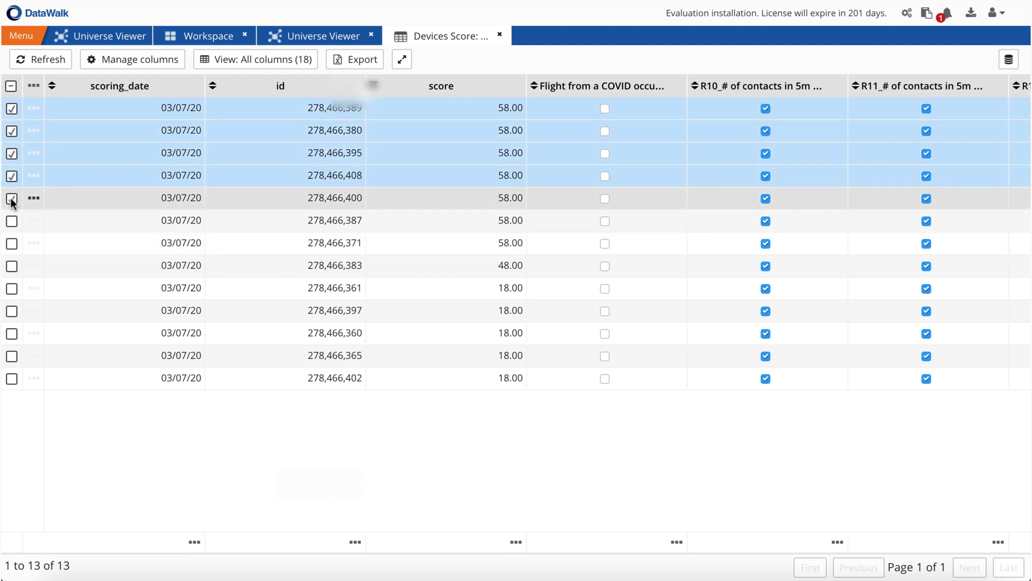
{"action": "left_click", "coordinate": [12, 198]}
{"action": "left_click", "coordinate": [11, 243]}
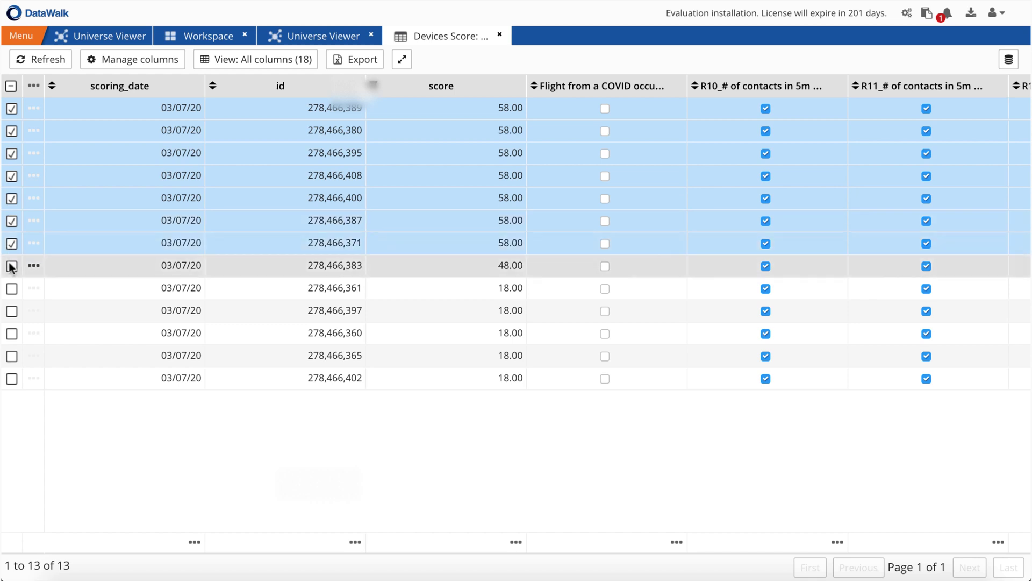
{"action": "left_click", "coordinate": [12, 266]}
{"action": "left_click", "coordinate": [33, 87]}
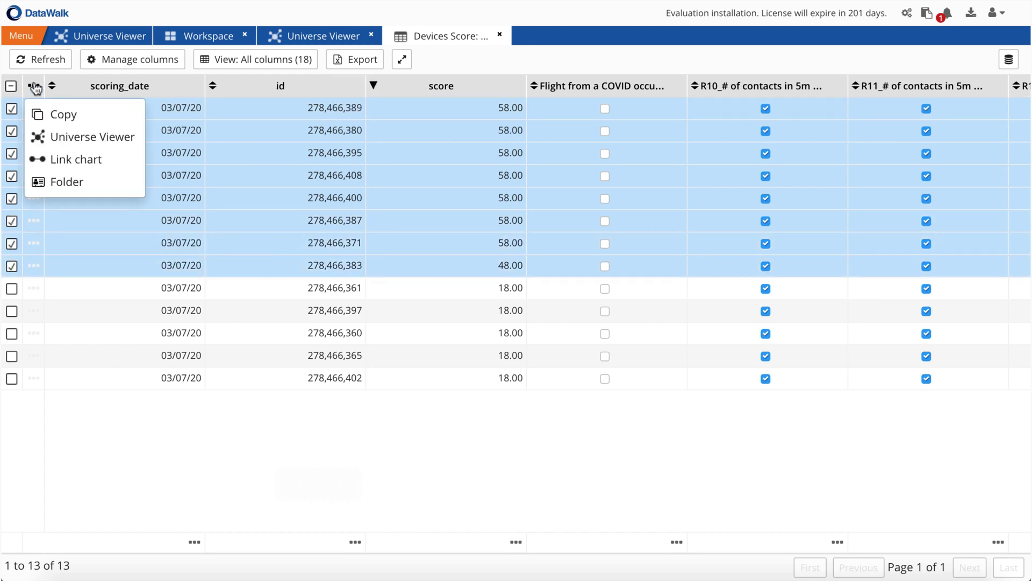
{"action": "left_click", "coordinate": [54, 112]}
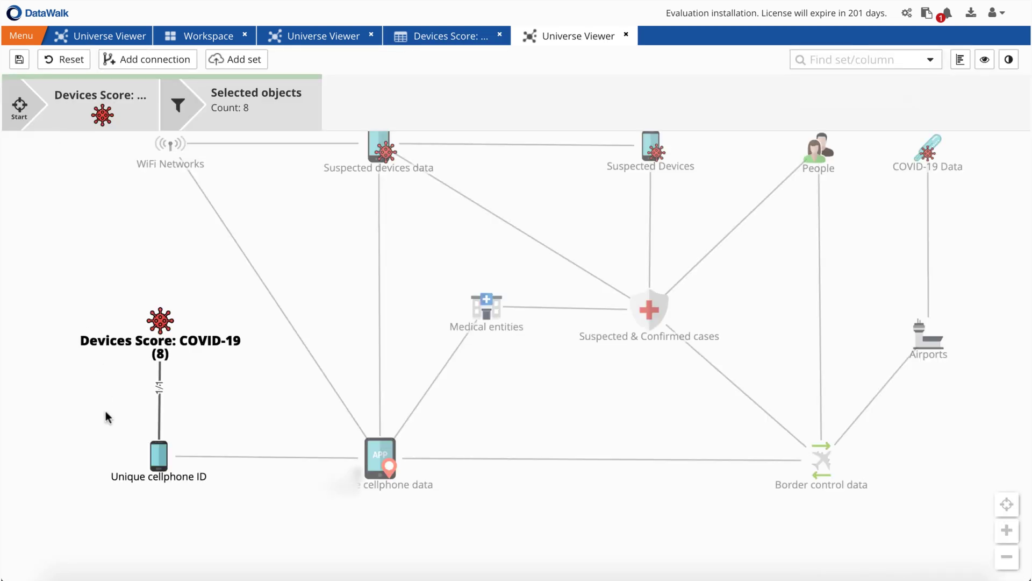
Follow the eight devices to their cellphone data set and select it
{"action": "left_click", "coordinate": [160, 457]}
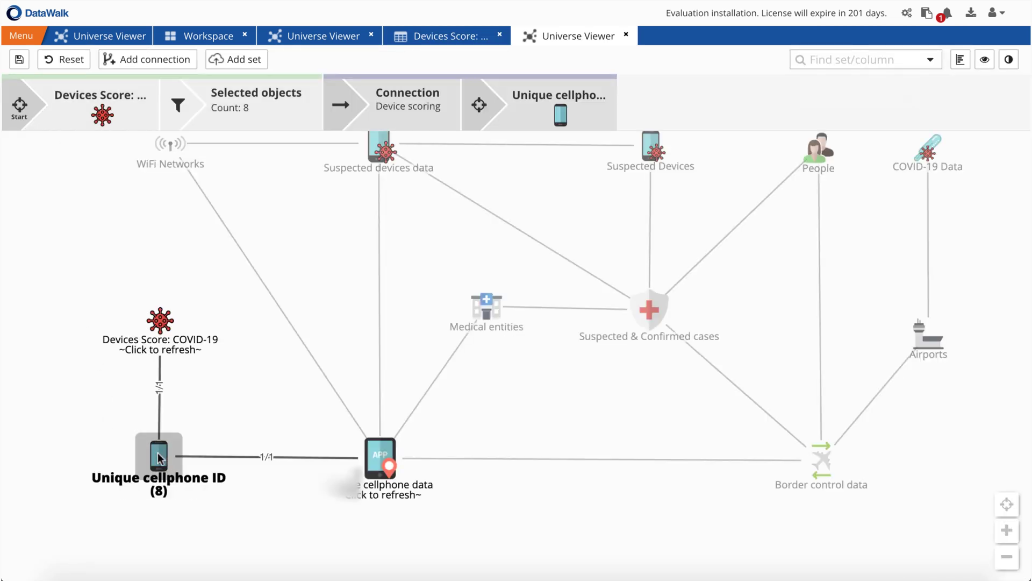
{"action": "left_click", "coordinate": [391, 466]}
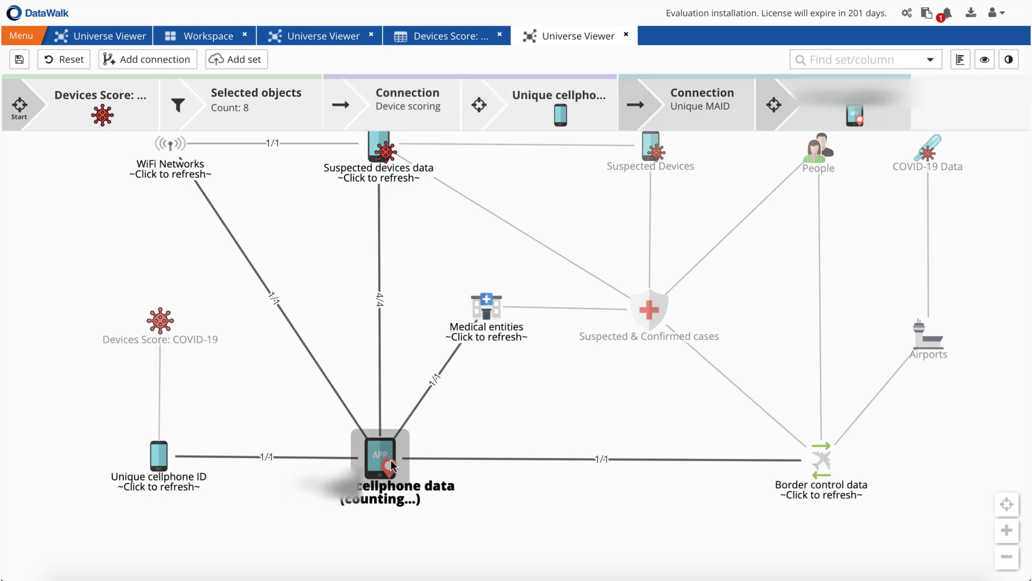
{"action": "right_click", "coordinate": [391, 466]}
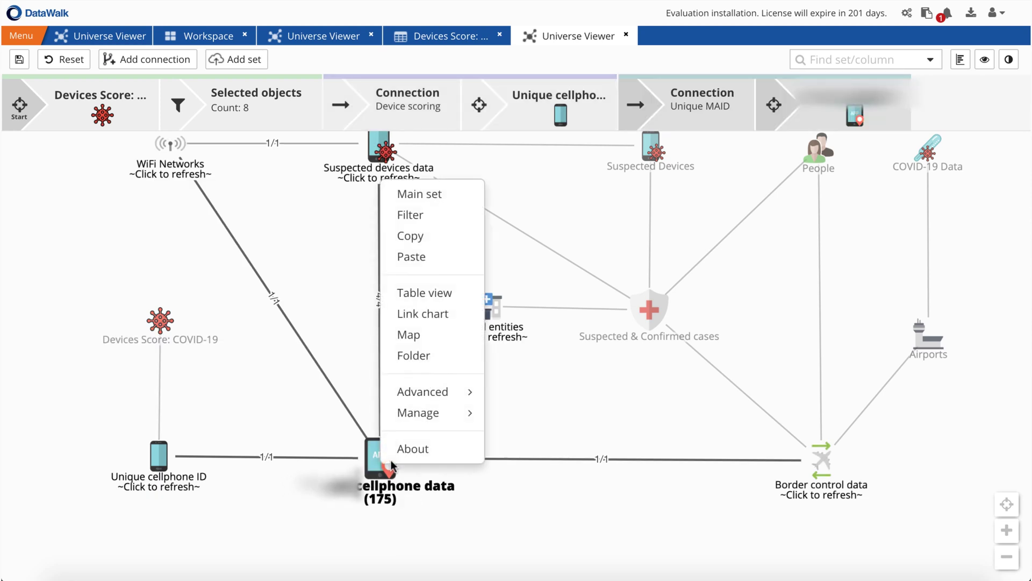
Filter the cellphone data to Hour type equals BED DOWN
{"action": "left_click", "coordinate": [403, 212]}
{"action": "left_click", "coordinate": [217, 185]}
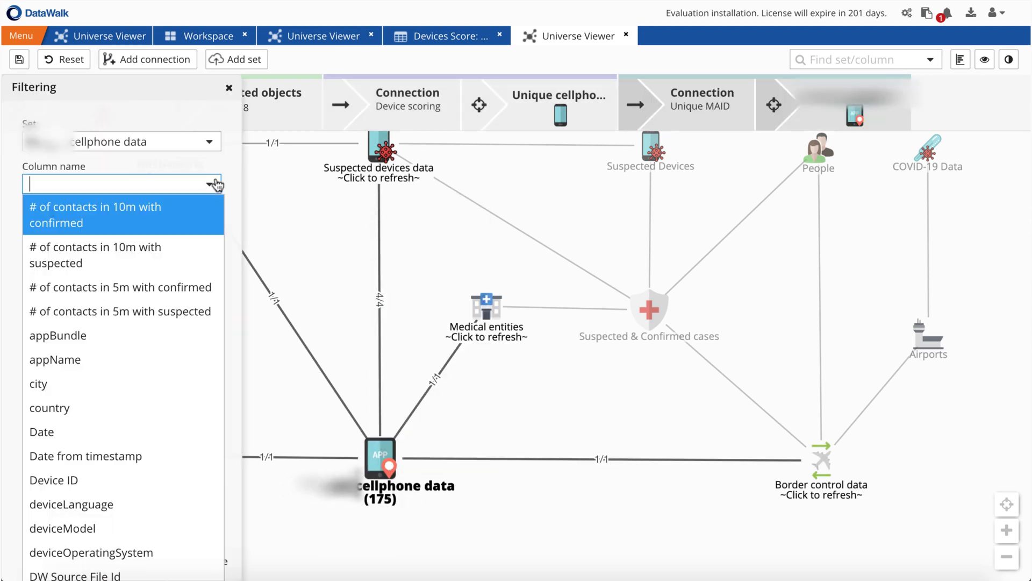
{"action": "scroll", "coordinate": [161, 385], "scroll_direction": "down", "scroll_amount": 3}
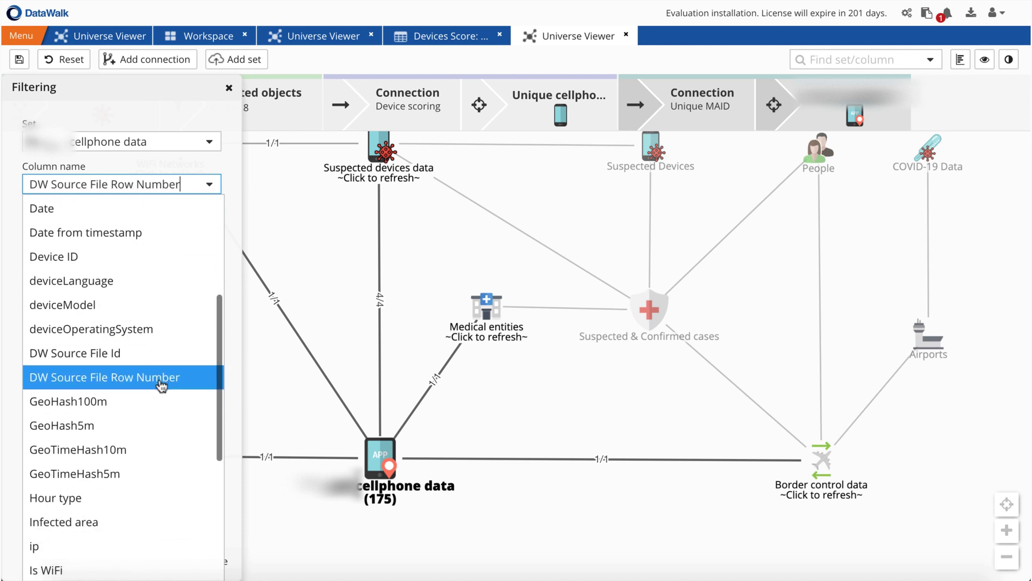
{"action": "left_click", "coordinate": [127, 492]}
{"action": "type", "text": "BED DOWN"}
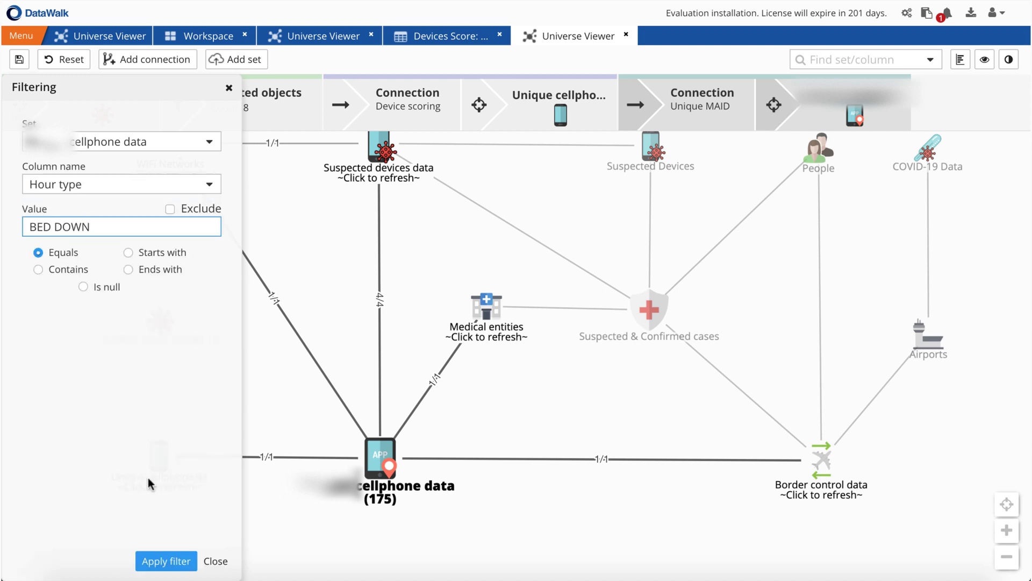
{"action": "left_click", "coordinate": [166, 561]}
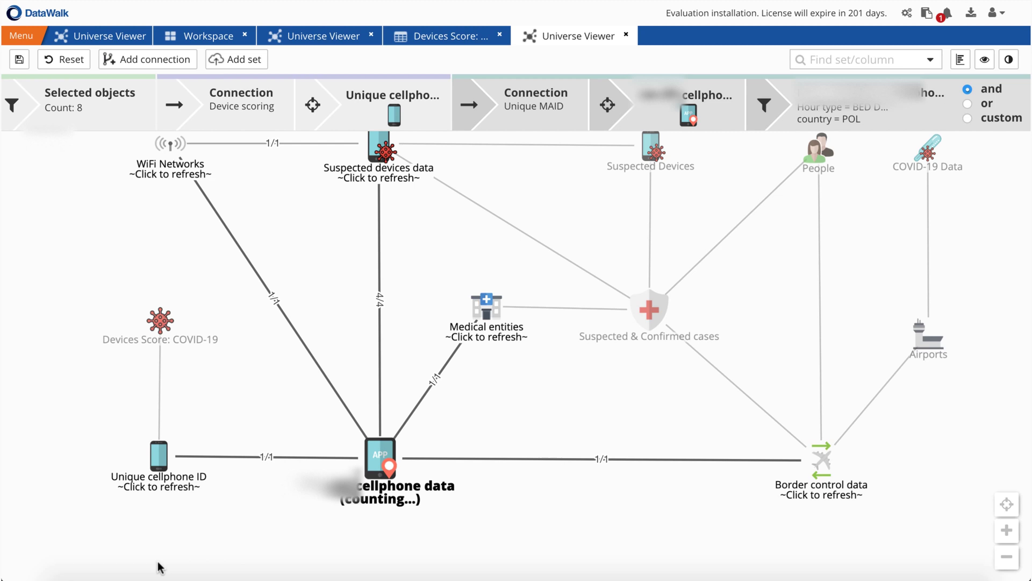
Open the filtered cellphone data as a heatmap and zoom in on the blue hotspot
{"action": "right_click", "coordinate": [376, 460]}
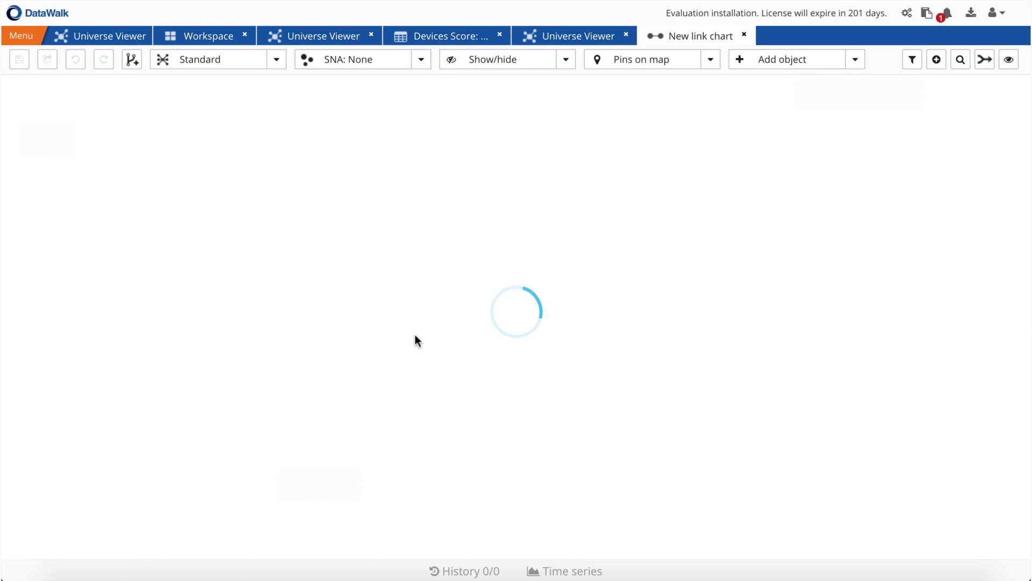
{"action": "scroll", "coordinate": [452, 412], "scroll_direction": "up", "scroll_amount": 3}
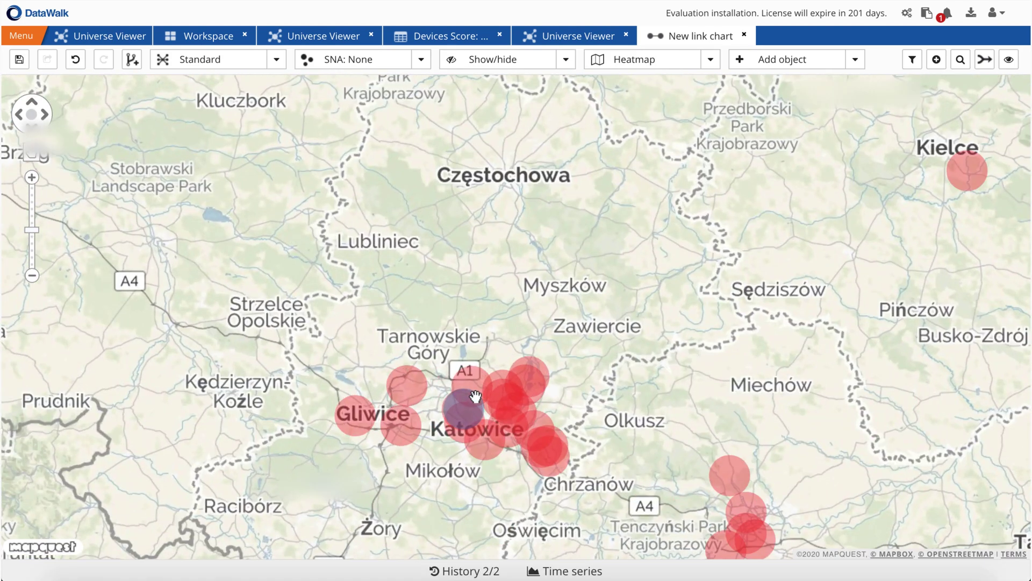
{"action": "scroll", "coordinate": [468, 414], "scroll_direction": "up", "scroll_amount": 2}
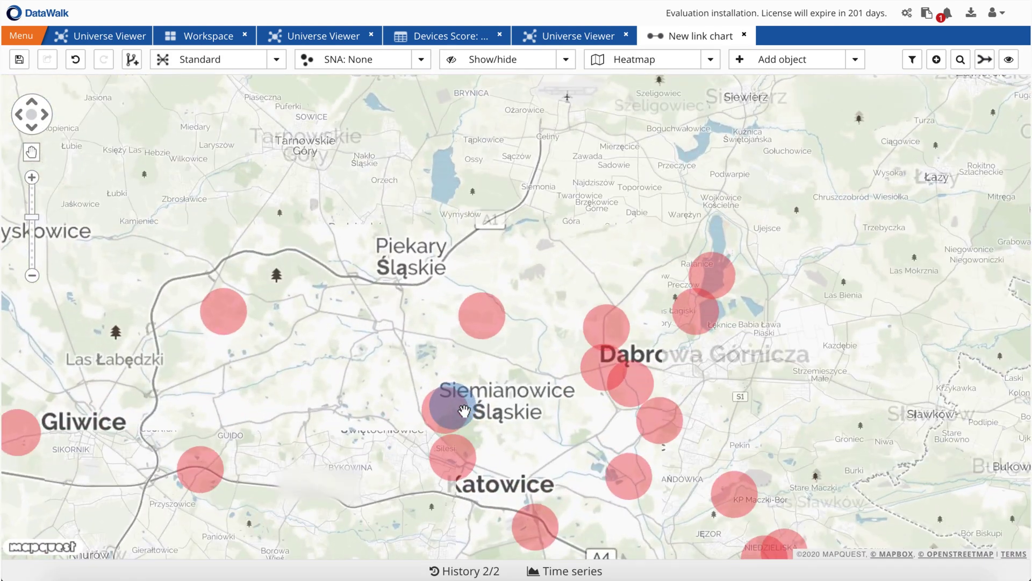
{"action": "scroll", "coordinate": [450, 405], "scroll_direction": "up", "scroll_amount": 3}
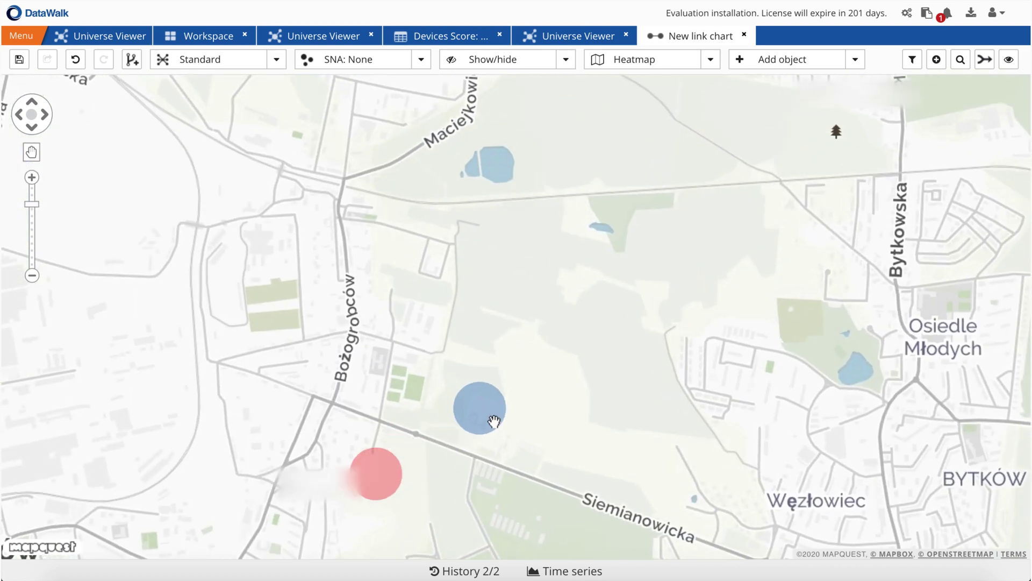
{"action": "scroll", "coordinate": [491, 421], "scroll_direction": "up", "scroll_amount": 3}
View the hotspot near Siemianowice Śląskie in street view
{"action": "right_click", "coordinate": [456, 379]}
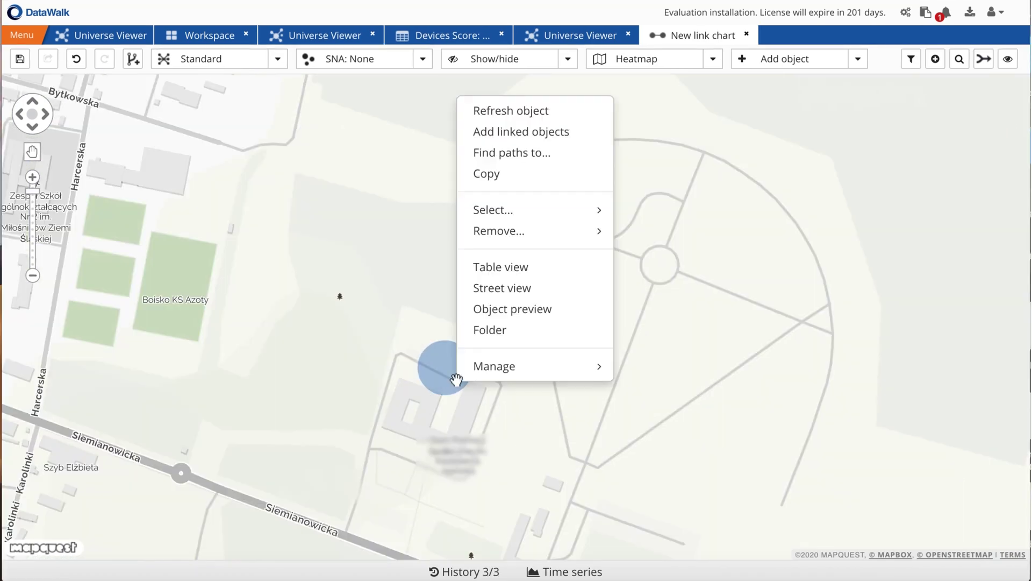
{"action": "left_click", "coordinate": [496, 293]}
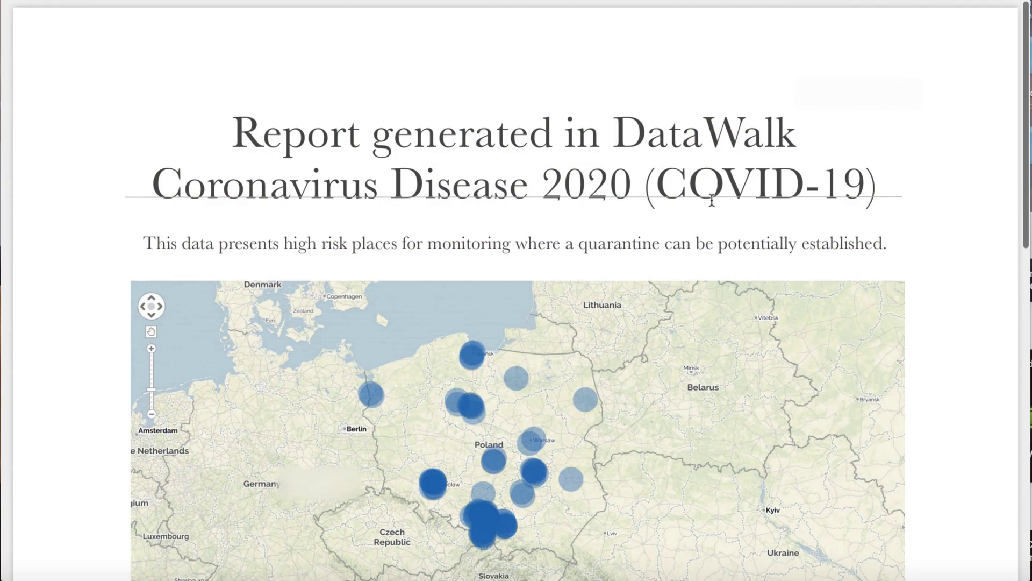
{"action": "scroll", "coordinate": [711, 200], "scroll_direction": "down", "scroll_amount": 3}
{"action": "scroll", "coordinate": [711, 200], "scroll_direction": "down", "scroll_amount": 12}
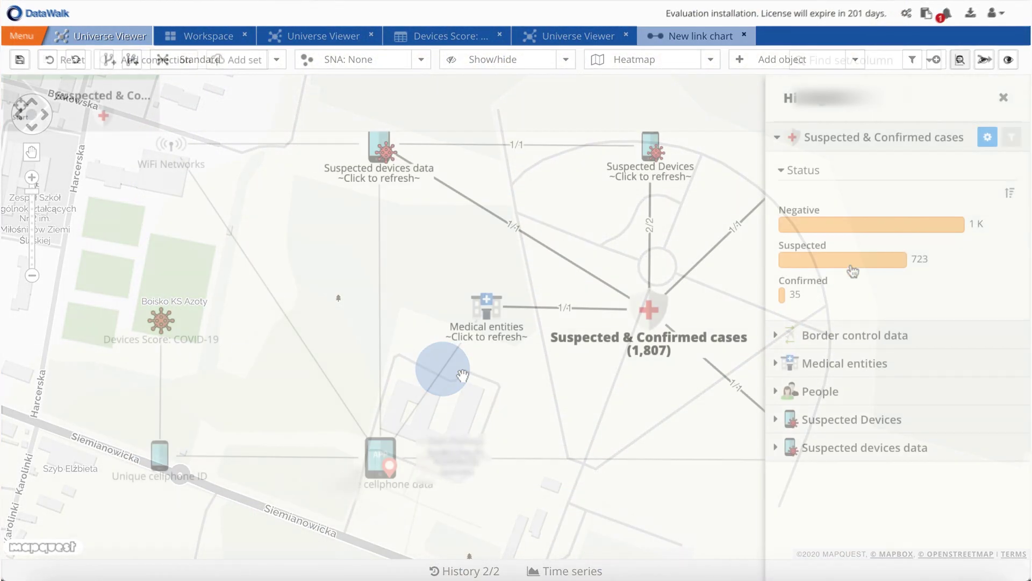
Keep only Confirmed-status Suspected & Confirmed cases and show them as a table
{"action": "left_click", "coordinate": [792, 291]}
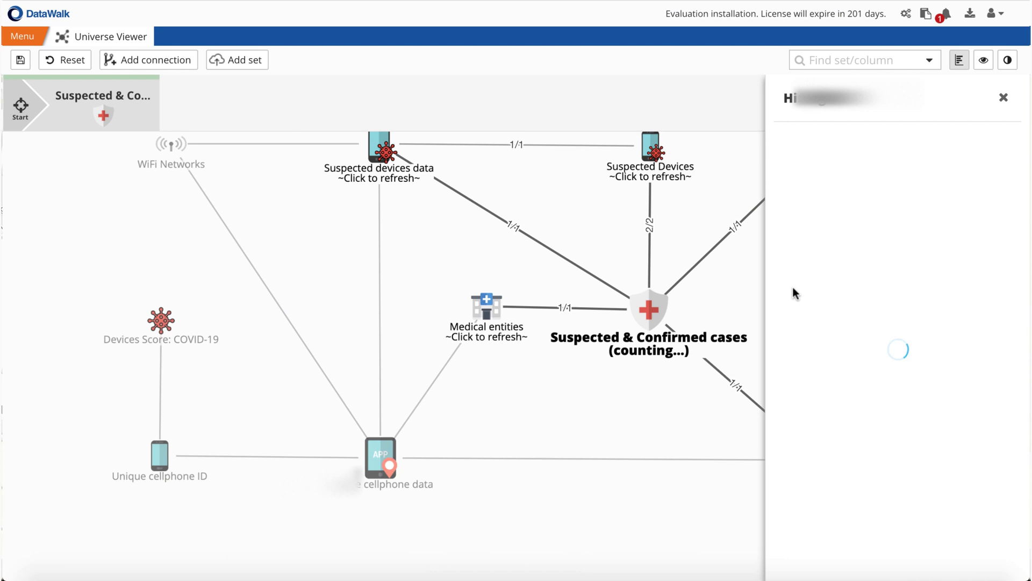
{"action": "left_click", "coordinate": [1003, 98]}
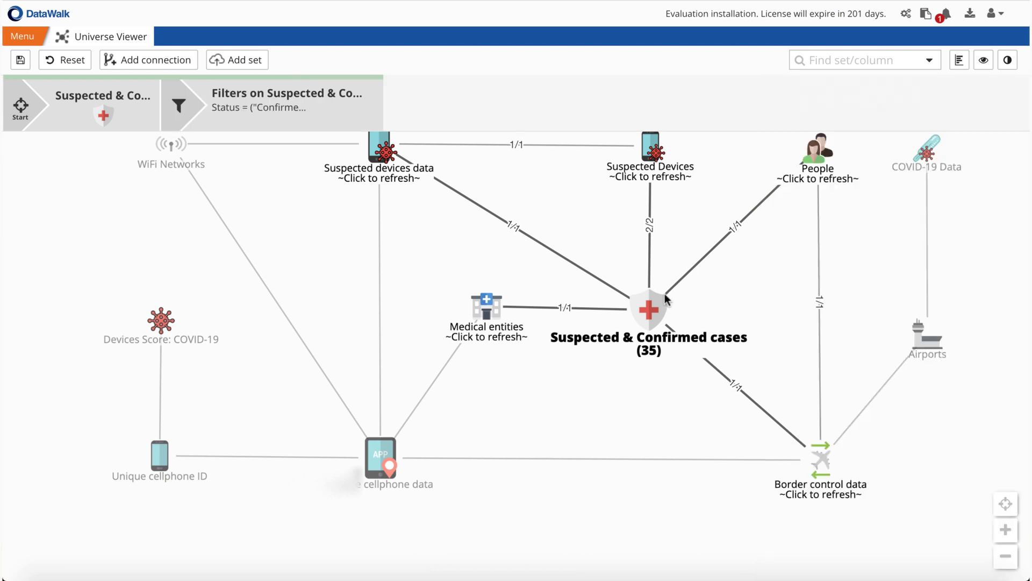
{"action": "right_click", "coordinate": [651, 307]}
{"action": "left_click", "coordinate": [684, 172]}
Send the first three confirmed cases to a new link chart
{"action": "left_click", "coordinate": [13, 131]}
{"action": "left_click", "coordinate": [13, 154]}
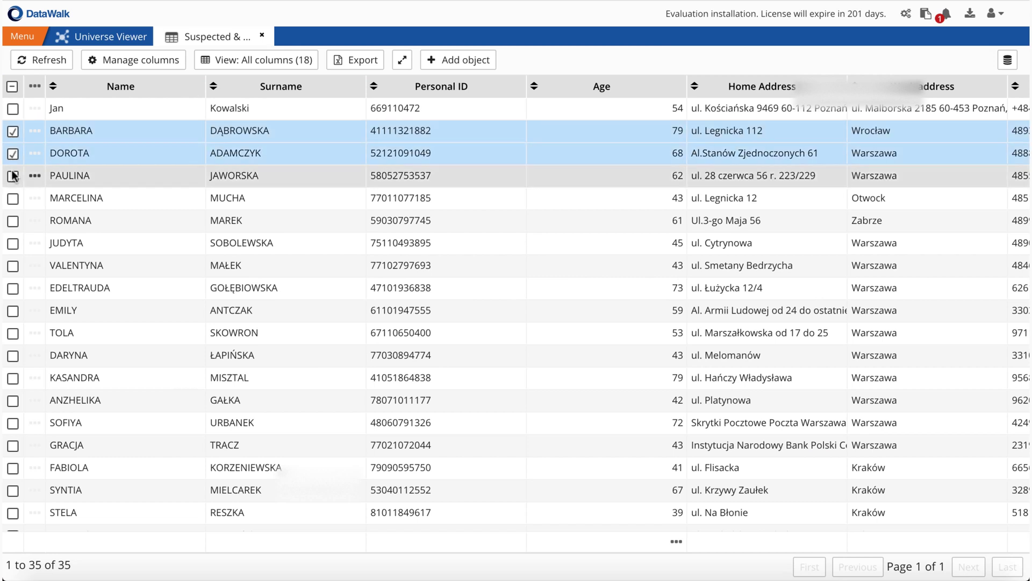
{"action": "left_click", "coordinate": [12, 175]}
{"action": "left_click", "coordinate": [35, 86]}
{"action": "left_click", "coordinate": [63, 178]}
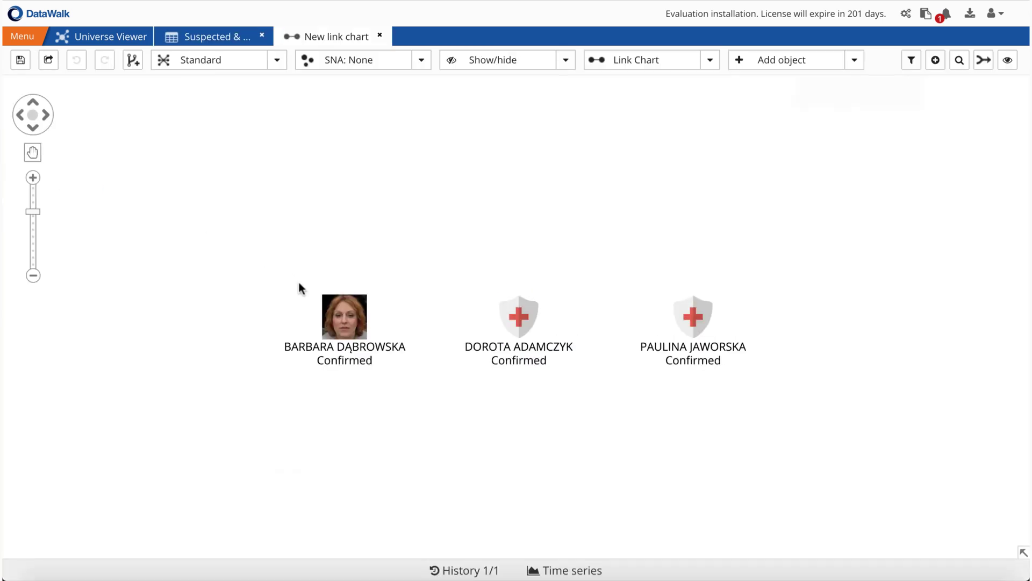
Find and load shortest paths of up to 5 objects across all data, marking initial objects
{"action": "right_click", "coordinate": [325, 301]}
{"action": "left_click", "coordinate": [361, 370]}
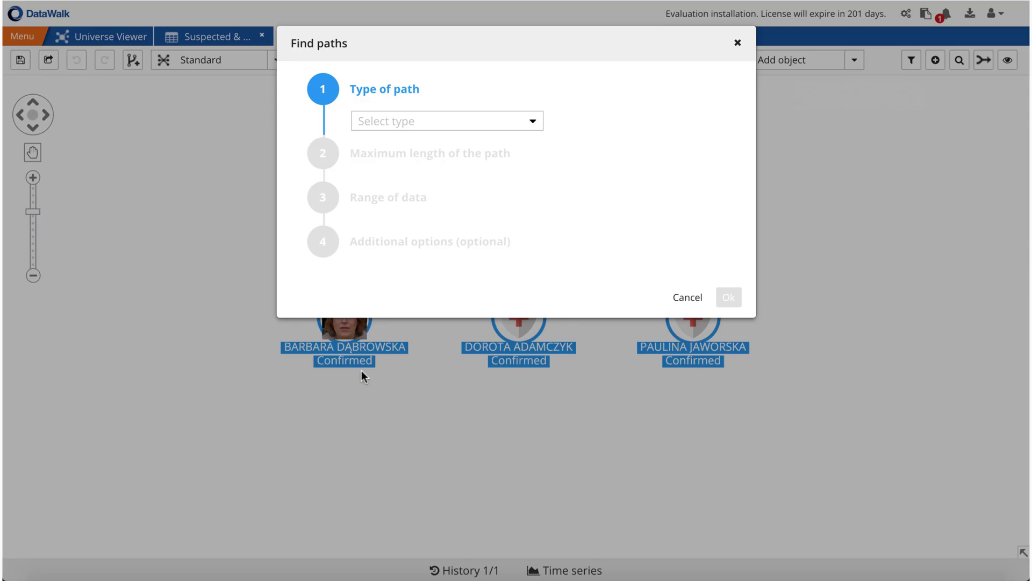
{"action": "left_click", "coordinate": [533, 121]}
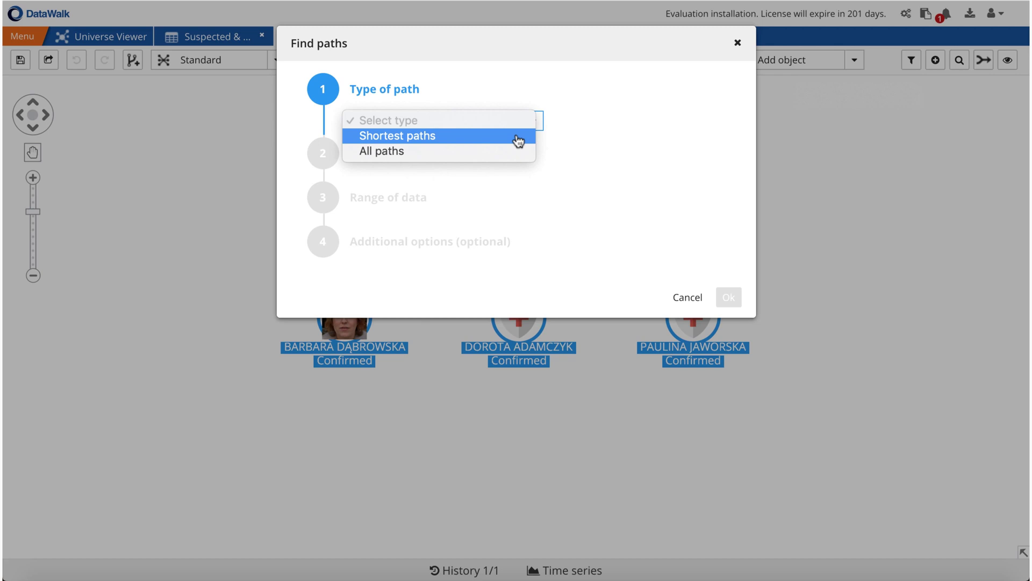
{"action": "left_click", "coordinate": [518, 139]}
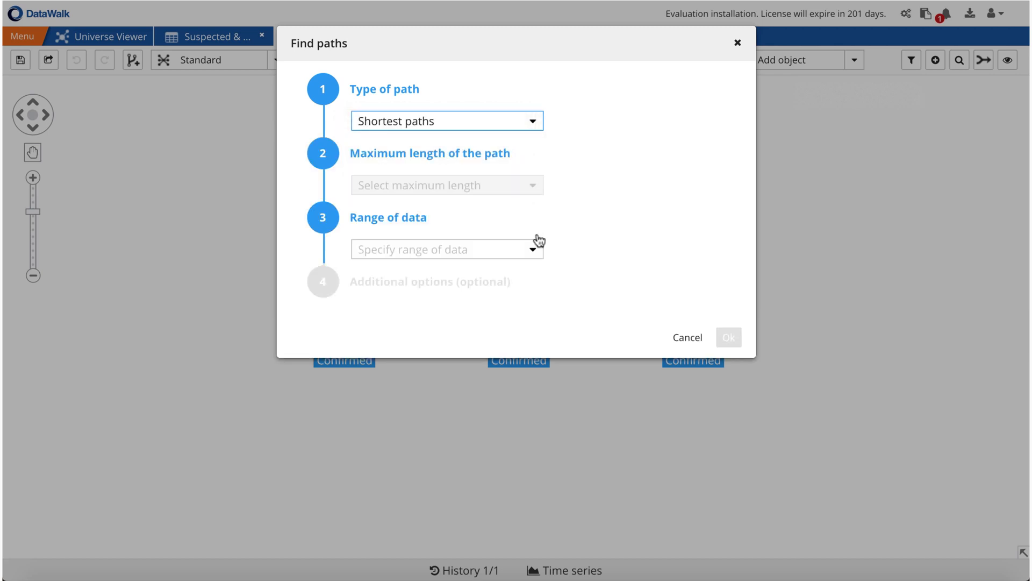
{"action": "left_click", "coordinate": [536, 249]}
{"action": "left_click", "coordinate": [468, 280]}
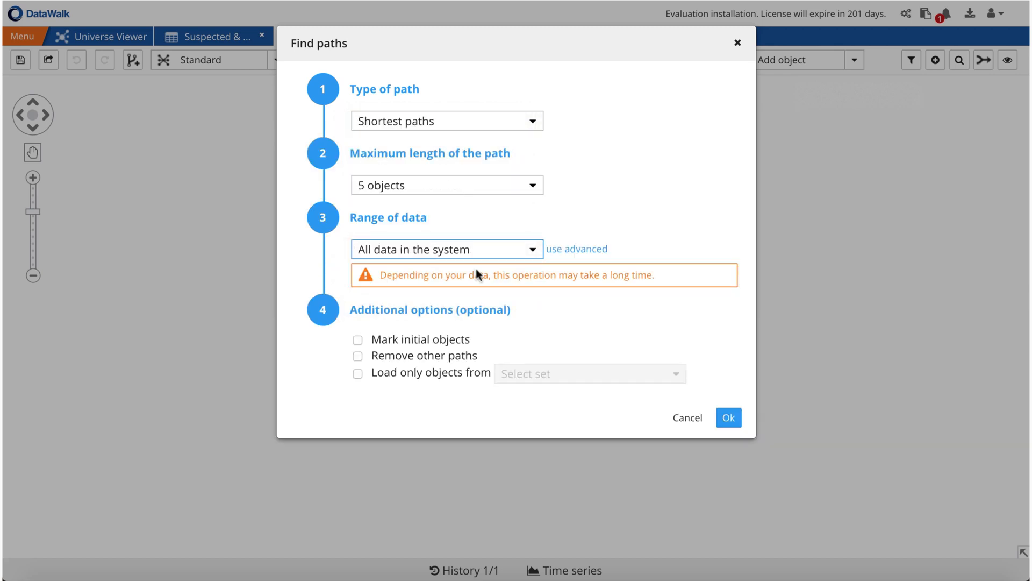
{"action": "left_click", "coordinate": [358, 341]}
{"action": "left_click", "coordinate": [725, 418]}
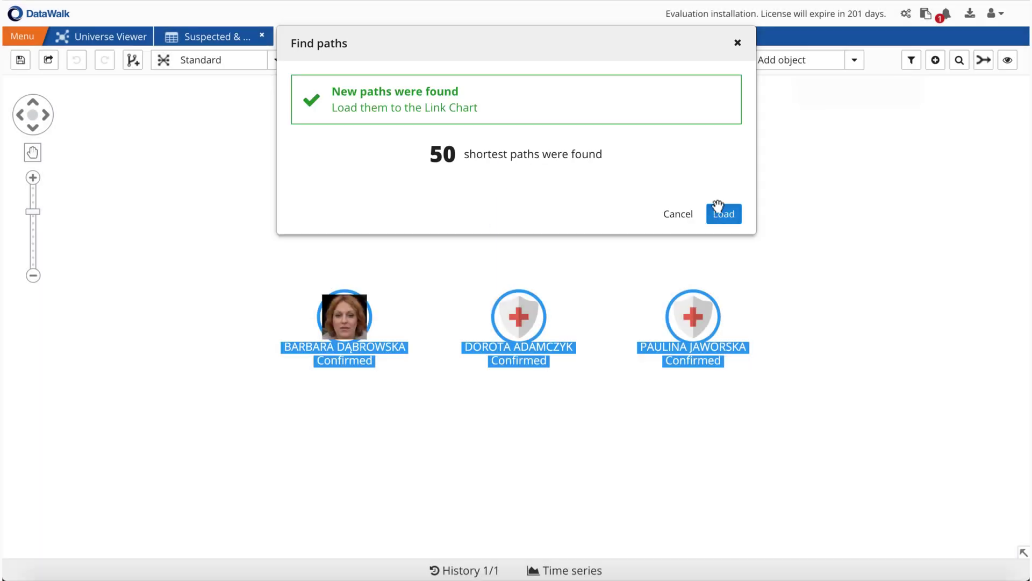
{"action": "left_click", "coordinate": [721, 210]}
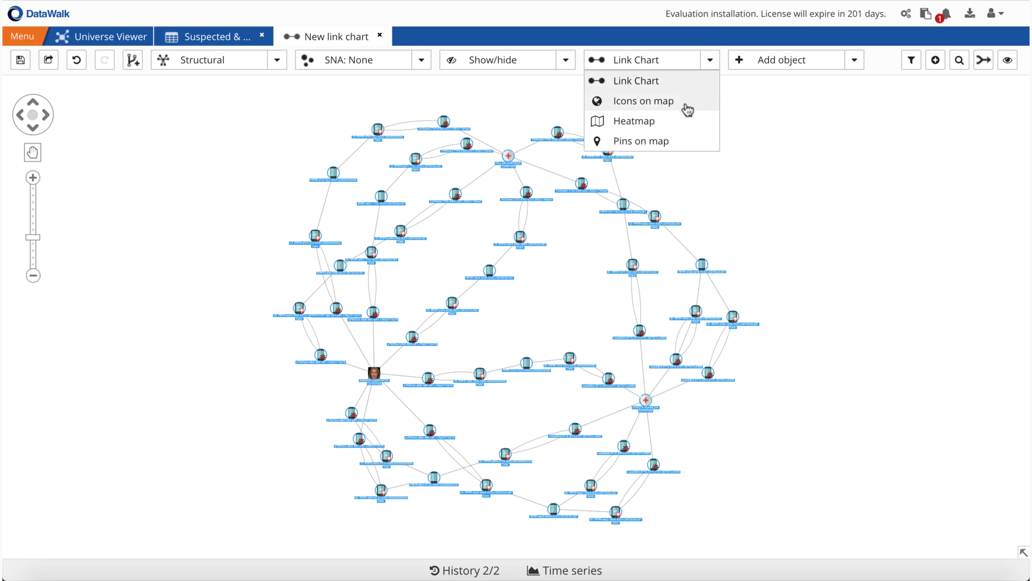
Switch the chart to Heatmap and zoom into the hotspot at Bergamo's Orio al Serio Airport
{"action": "left_click", "coordinate": [635, 121]}
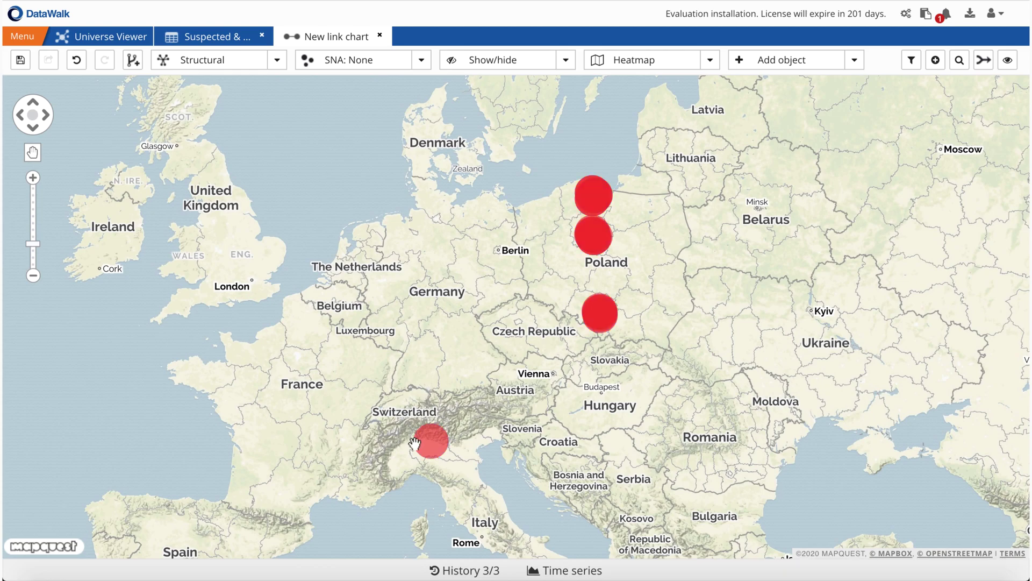
{"action": "scroll", "coordinate": [414, 442], "scroll_direction": "up", "scroll_amount": 2}
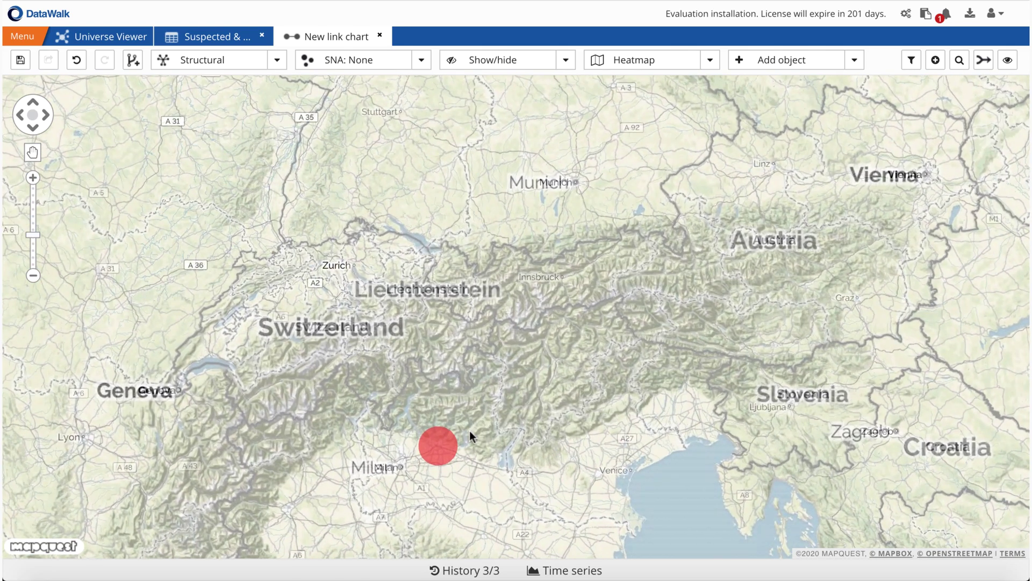
{"action": "scroll", "coordinate": [471, 435], "scroll_direction": "up", "scroll_amount": 3}
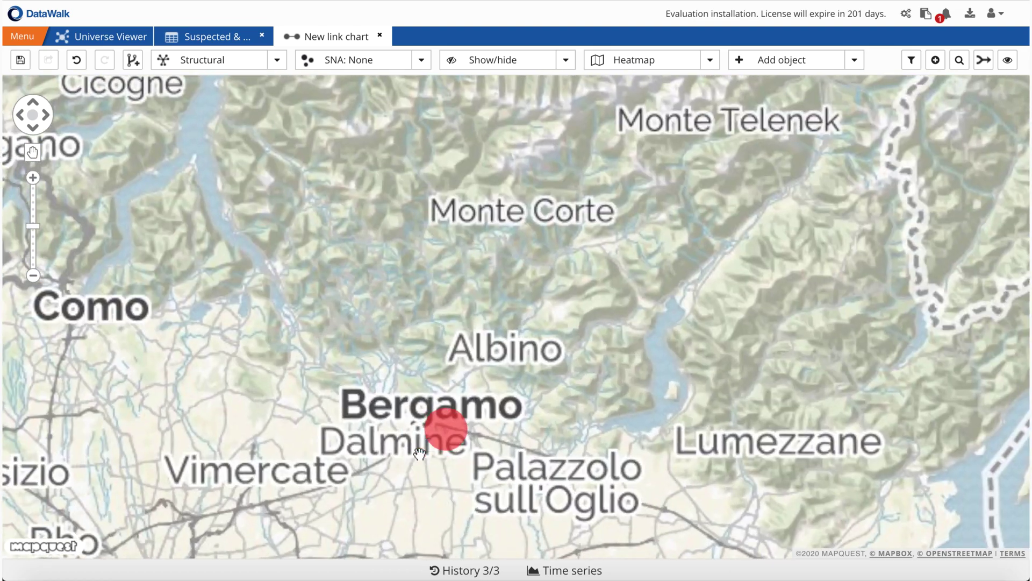
{"action": "scroll", "coordinate": [446, 428], "scroll_direction": "up", "scroll_amount": 2}
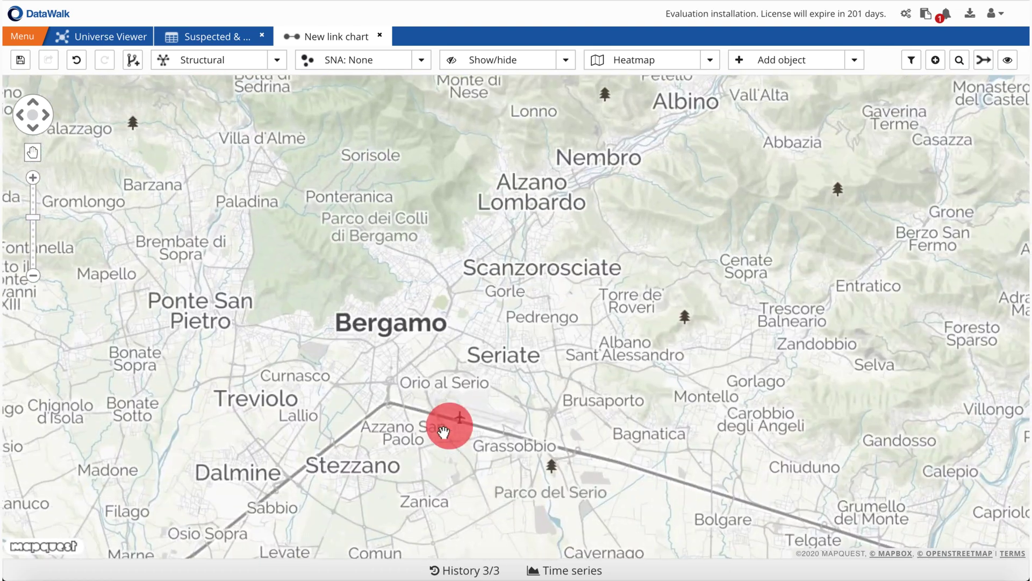
{"action": "scroll", "coordinate": [444, 432], "scroll_direction": "up", "scroll_amount": 3}
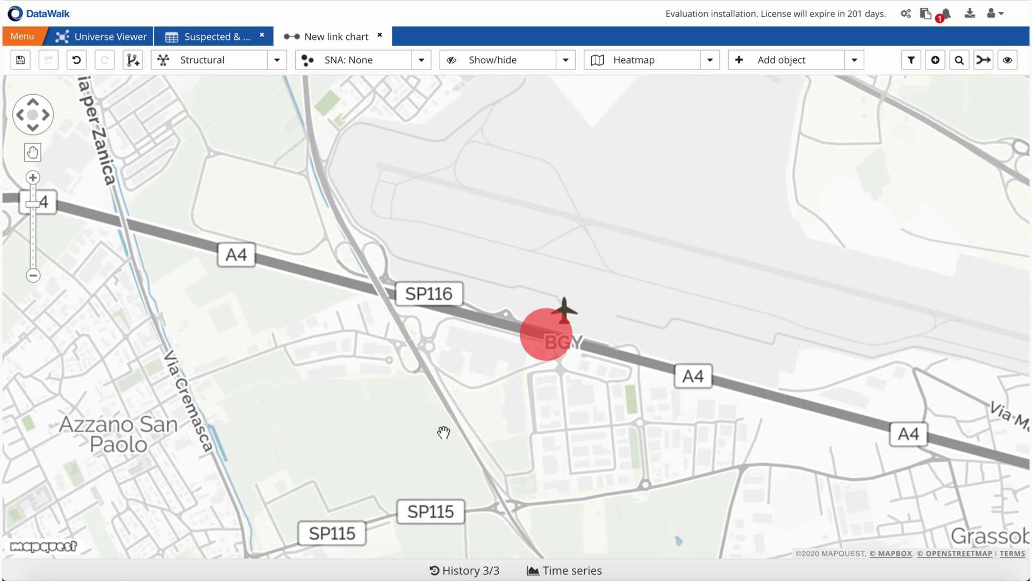
{"action": "left_click_drag", "start_coordinate": [682, 306], "coordinate": [658, 355]}
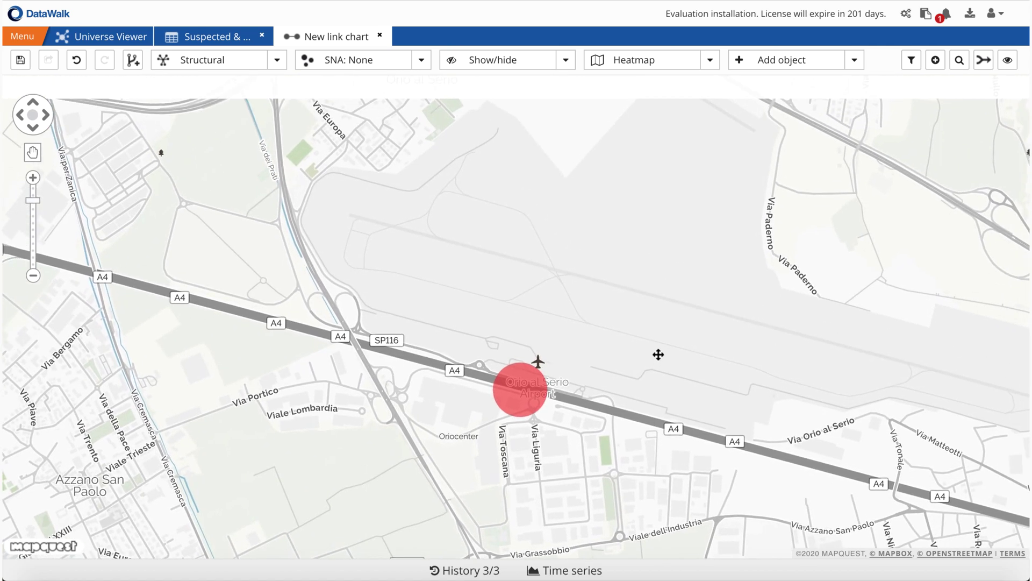